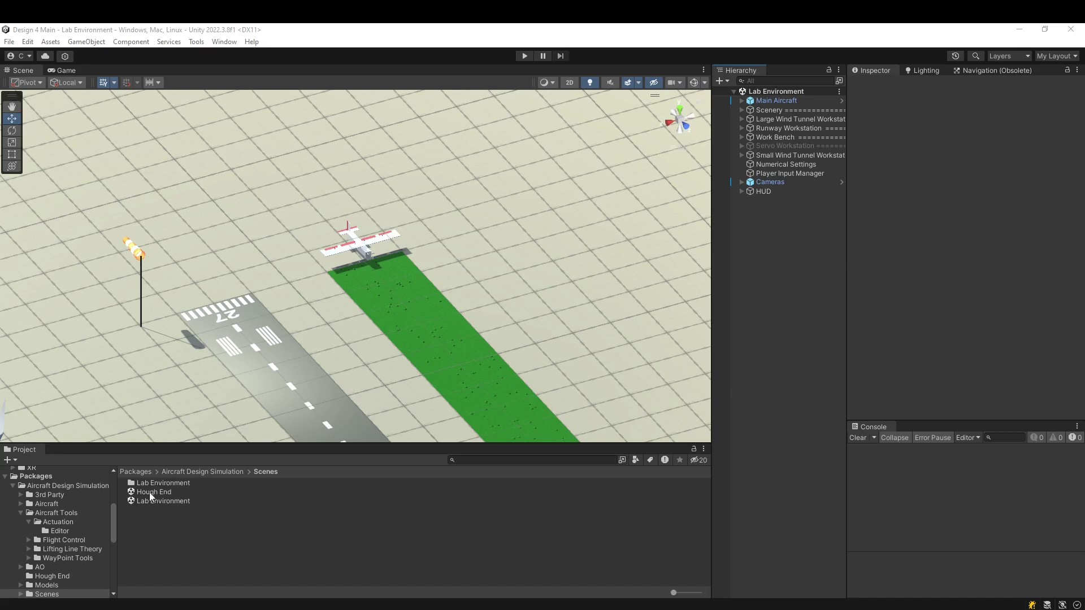
Zoom and orbit the Scene view to an oblique look at the Hough End satellite map
scroll(516, 291, down, 5)
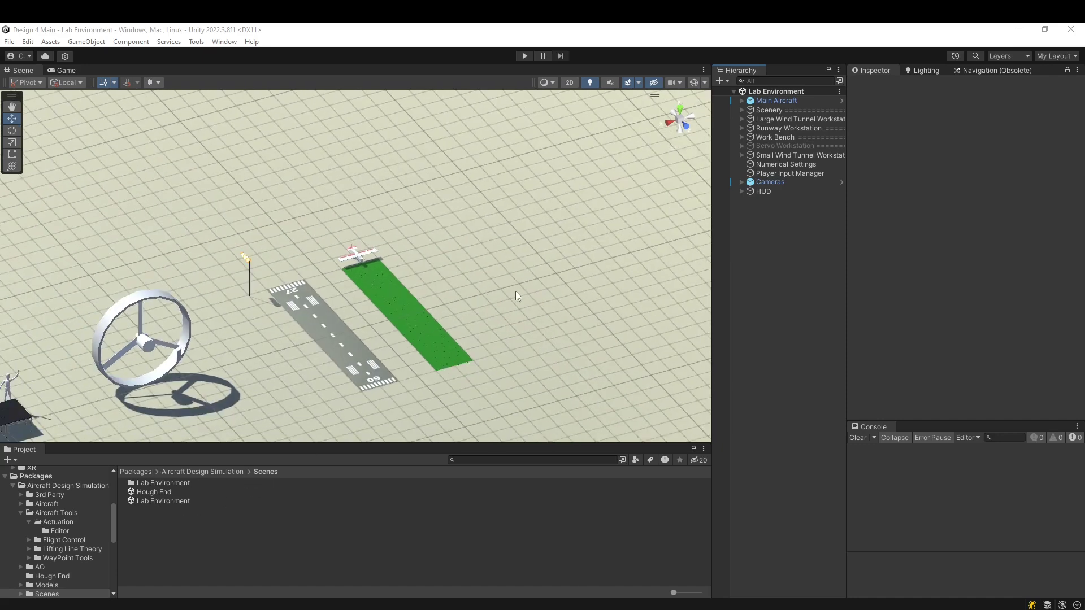
scroll(517, 295, down, 2)
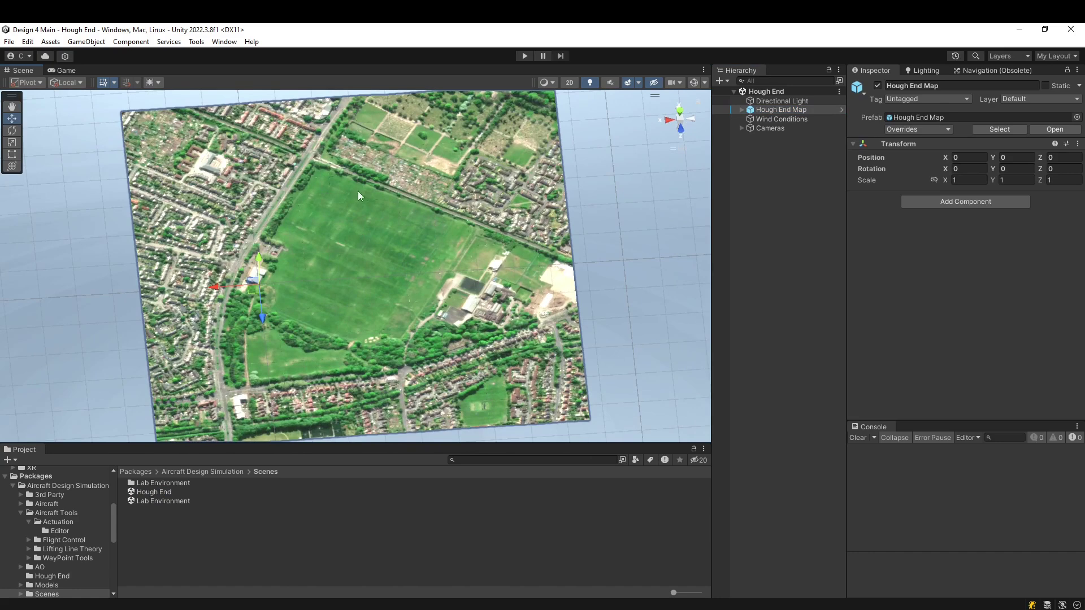
alt+drag(491, 274, 465, 194)
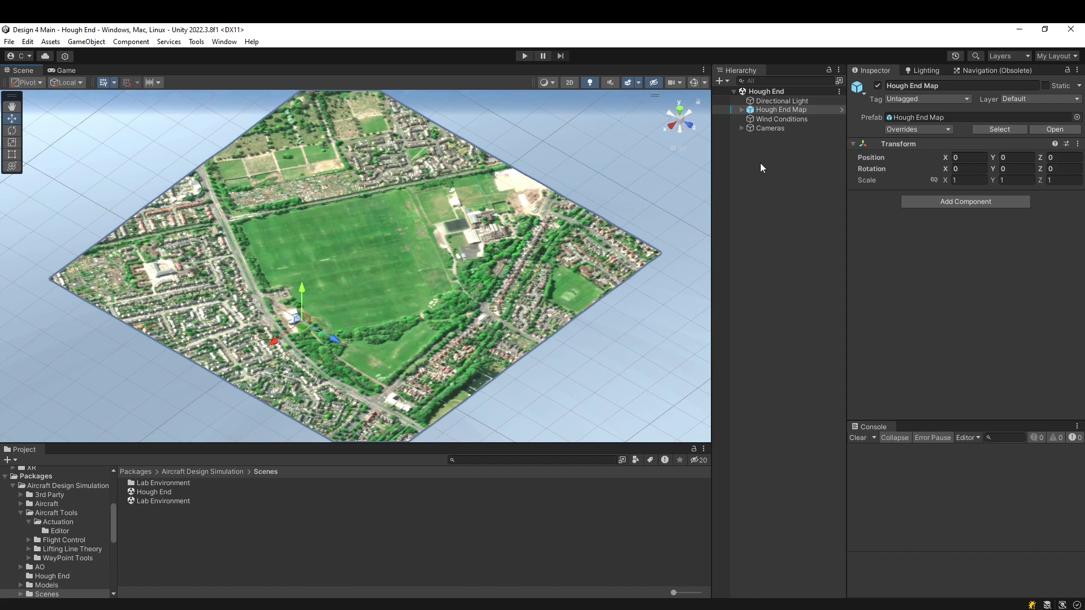
Add the Main Aircraft prefab from the Aircraft folder into the scene Hierarchy
click(780, 185)
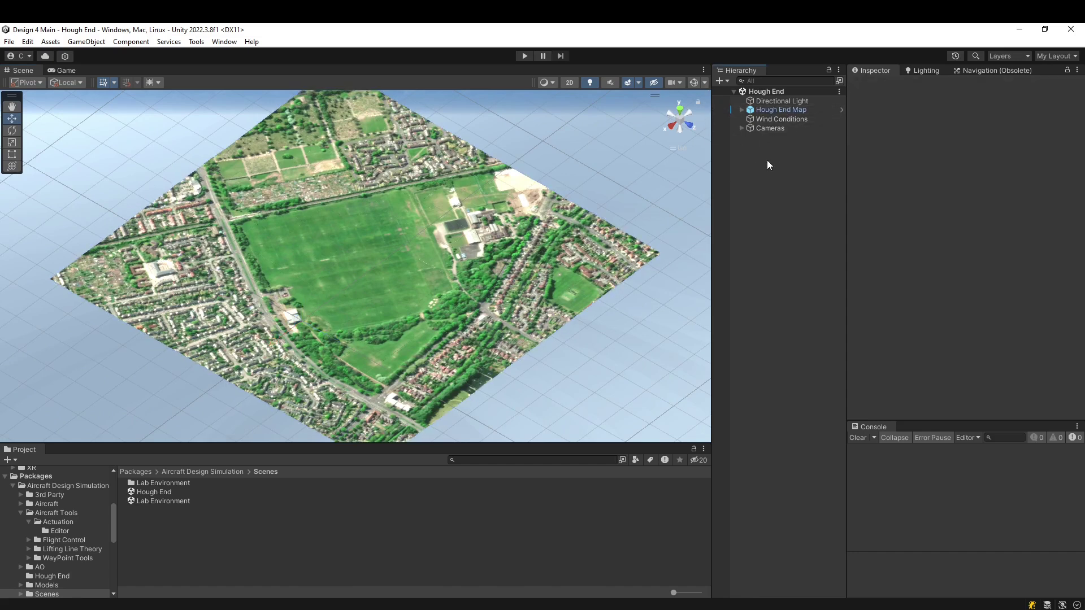
click(194, 472)
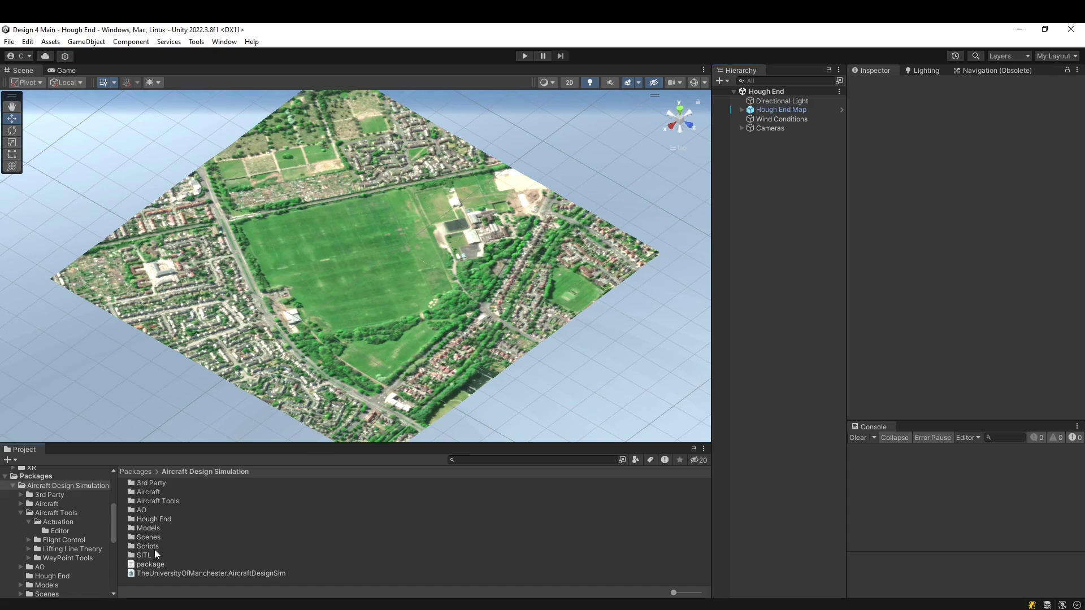
double_click(146, 493)
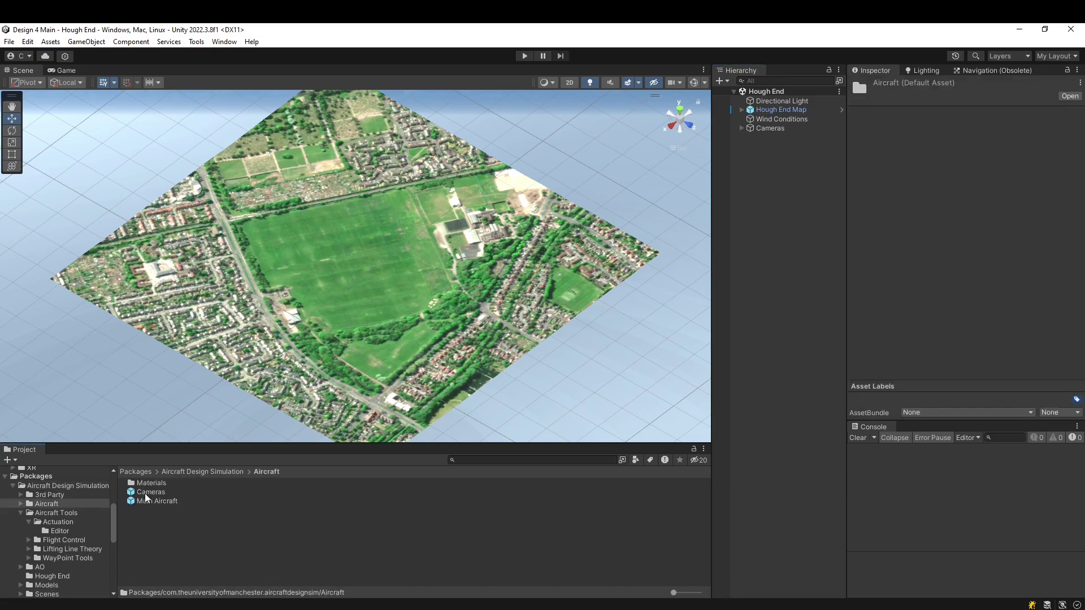
scroll(45, 508, up, 3)
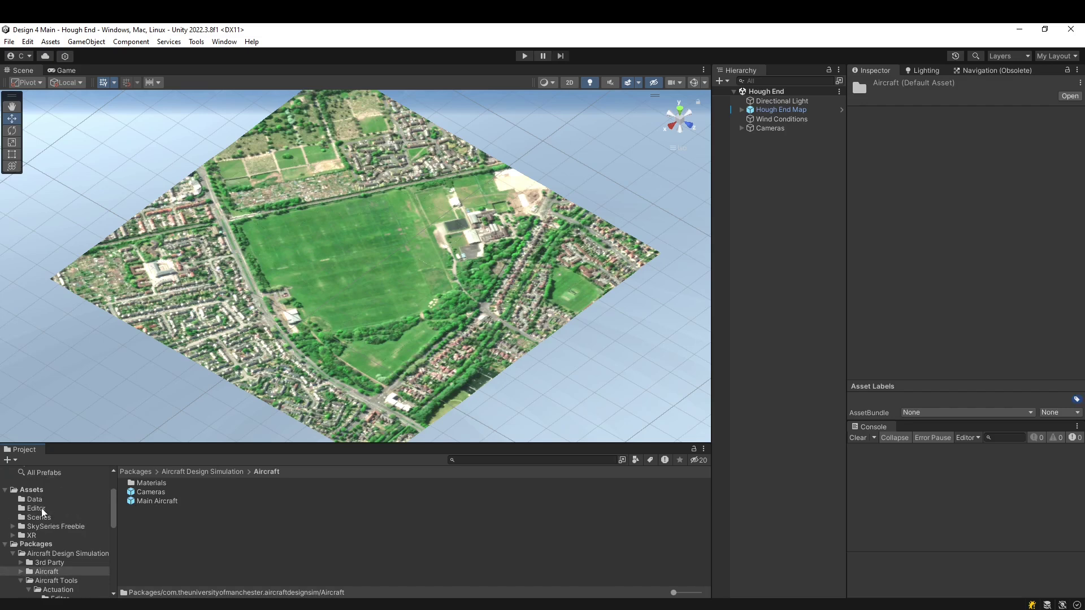
click(153, 502)
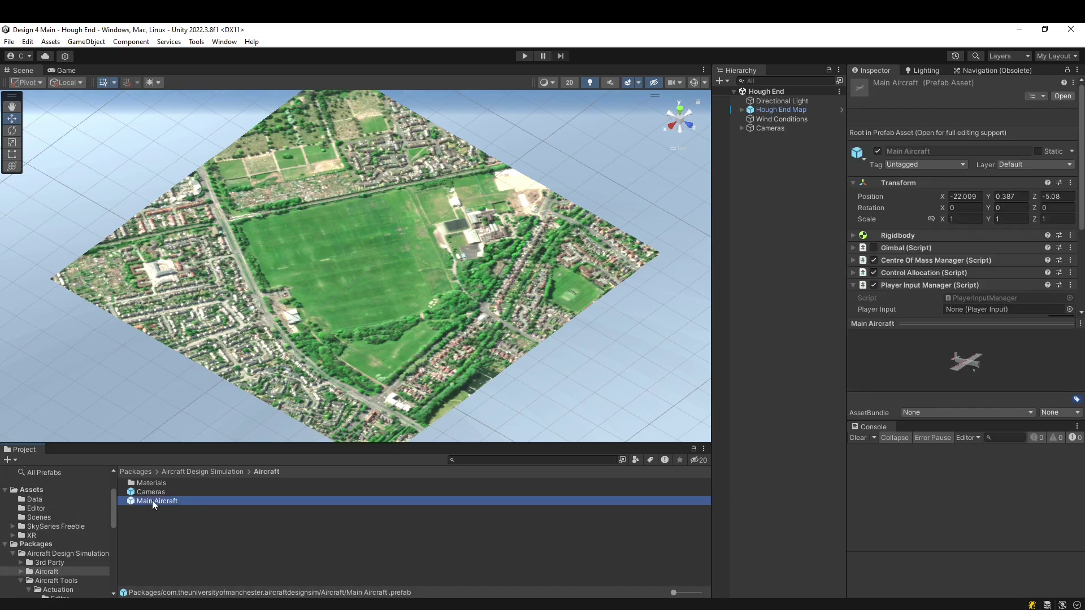
drag(140, 503, 767, 178)
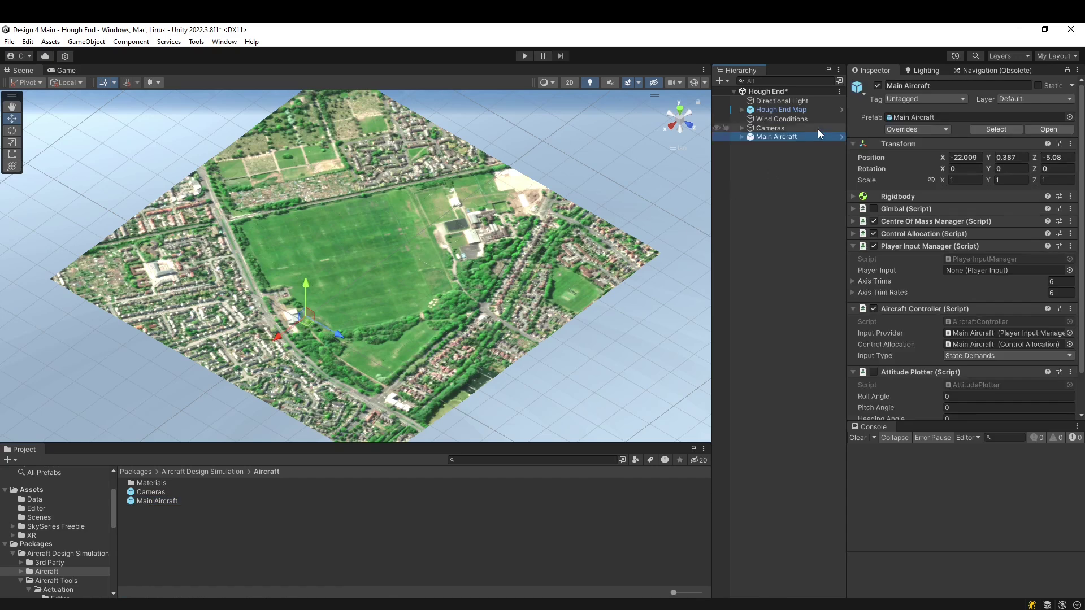
From top view, move Main Aircraft onto the green playing field at X -224, Z -31
click(680, 110)
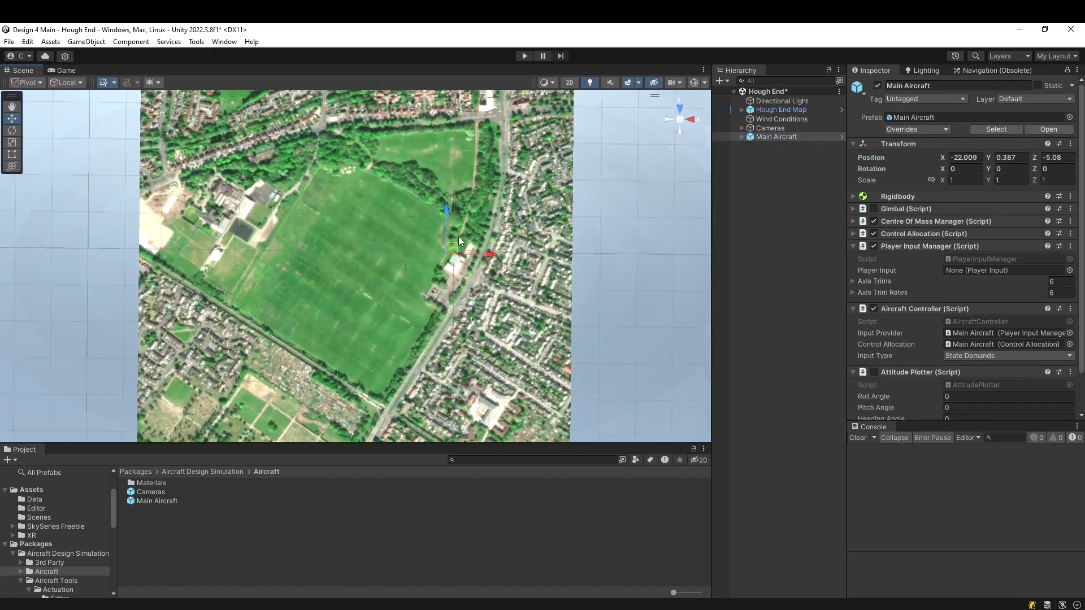
drag(447, 249, 377, 258)
double_click(772, 137)
alt+drag(511, 371, 565, 339)
scroll(370, 213, down, 2)
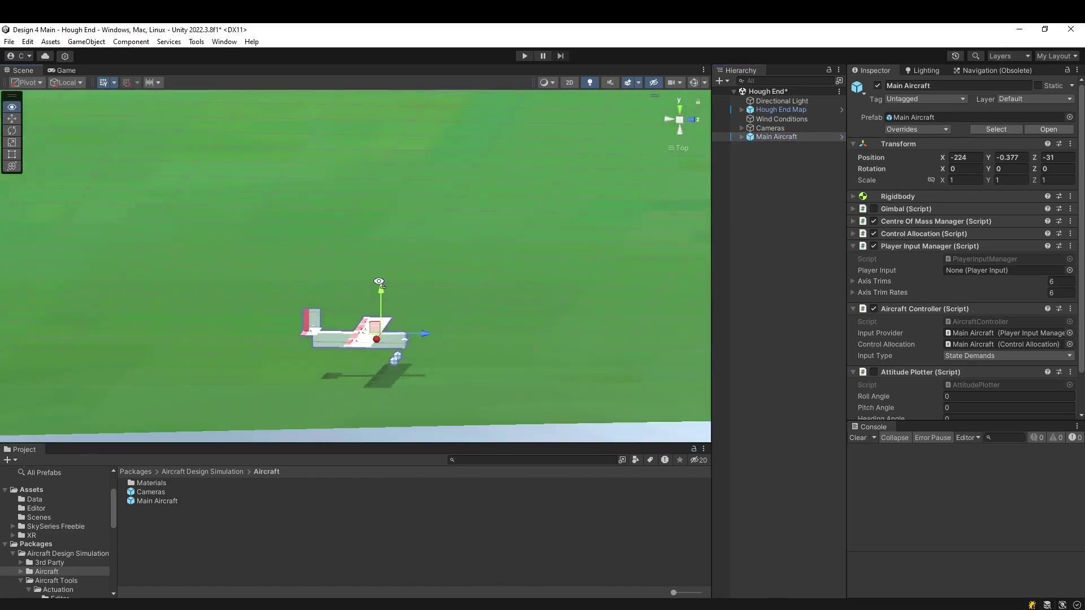
Set the Aerial chase camera's Chase Camera Target to Main Aircraft
click(789, 250)
click(741, 128)
click(768, 134)
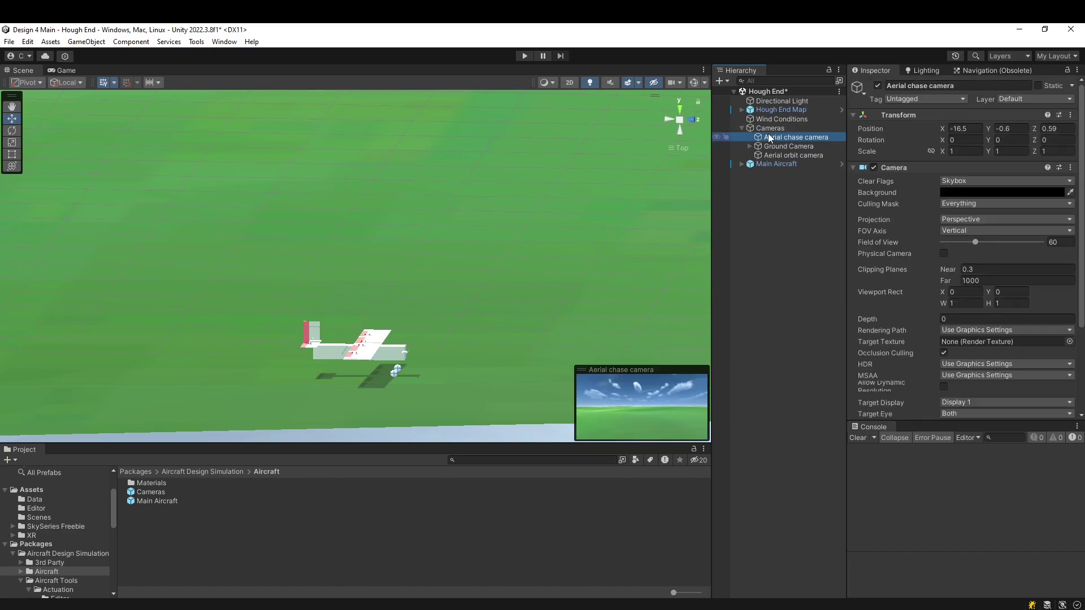
scroll(909, 262, down, 4)
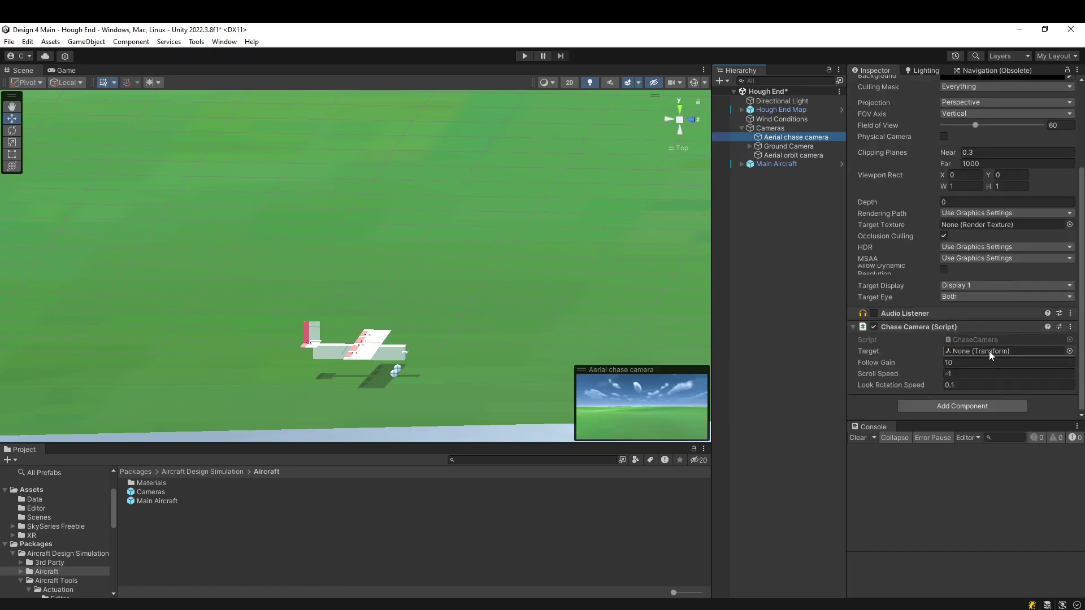
drag(767, 164, 994, 351)
Inspect the Ground Camera's target settings, then collapse the Cameras group
click(750, 146)
click(774, 164)
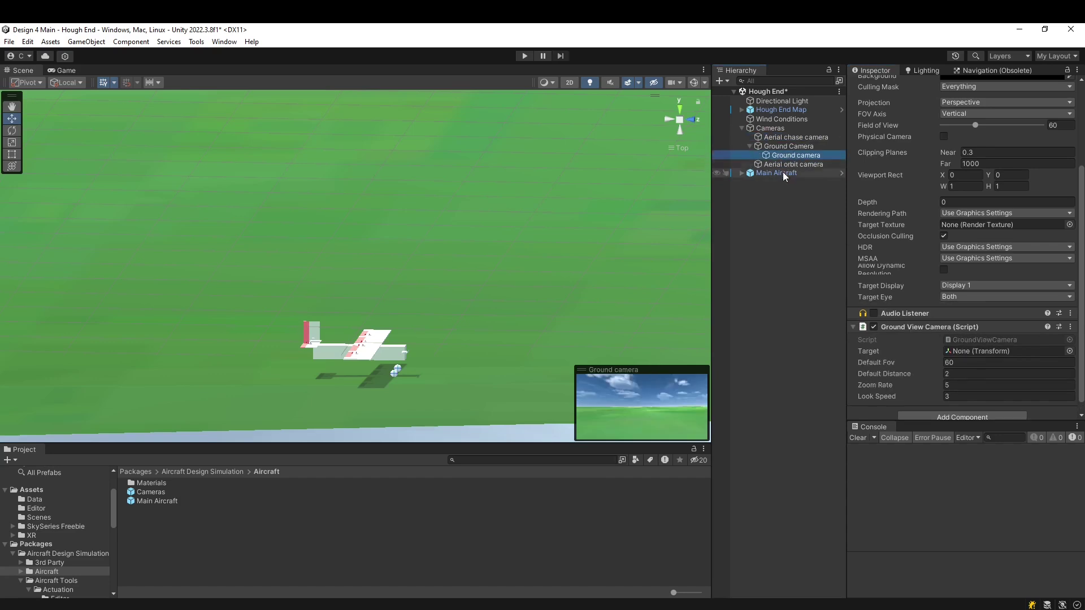
click(743, 128)
scroll(419, 320, down, 3)
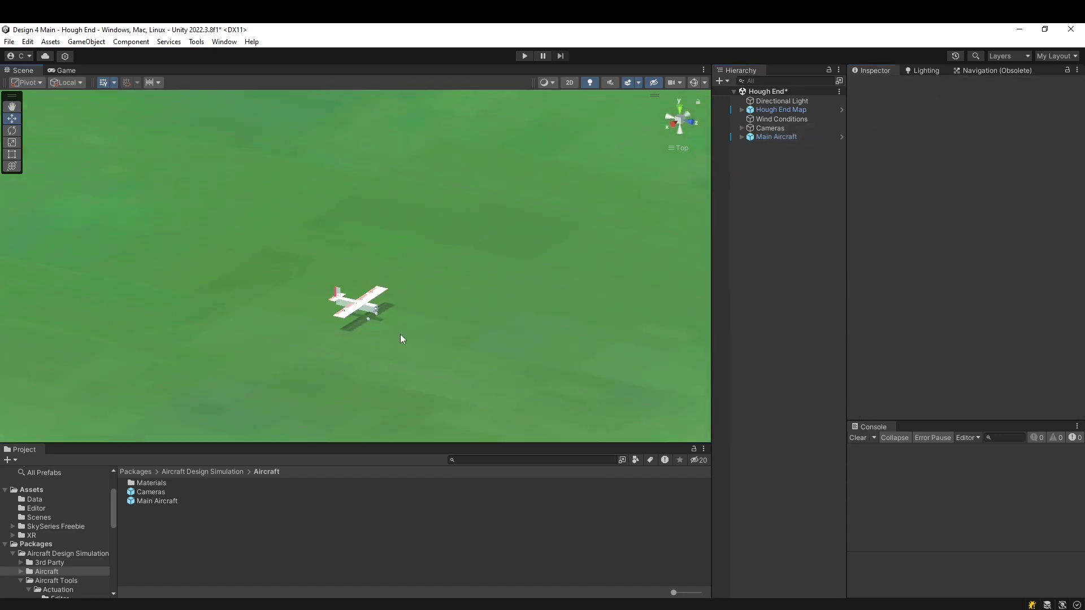
scroll(348, 339, up, 2)
scroll(404, 286, down, 2)
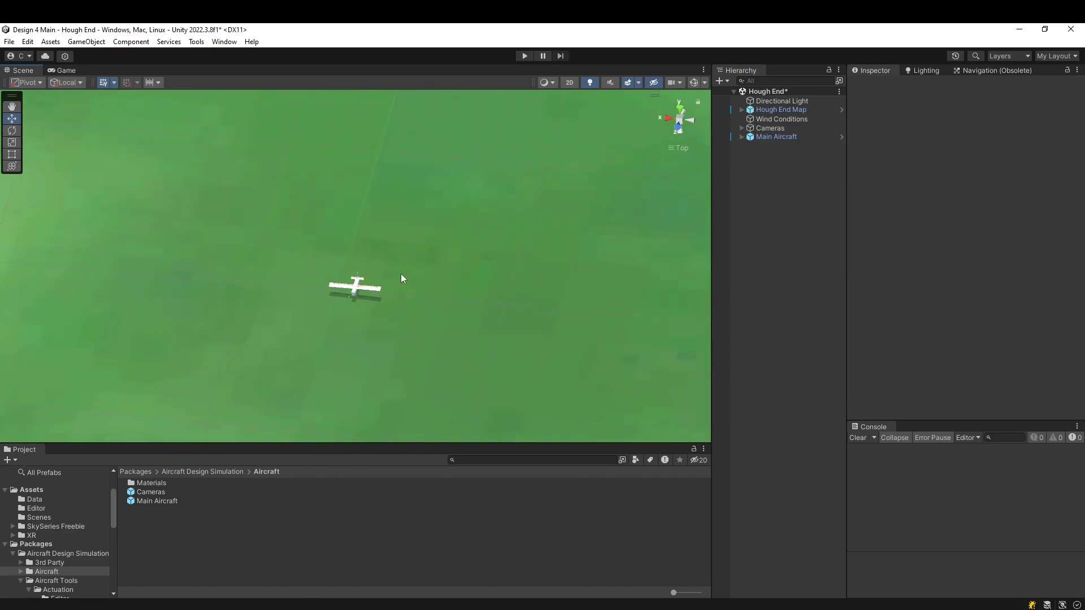
Select Main Aircraft and review its Player Input Manager, Aircraft Controller and Attitude Plotter components
alt+drag(401, 273, 458, 316)
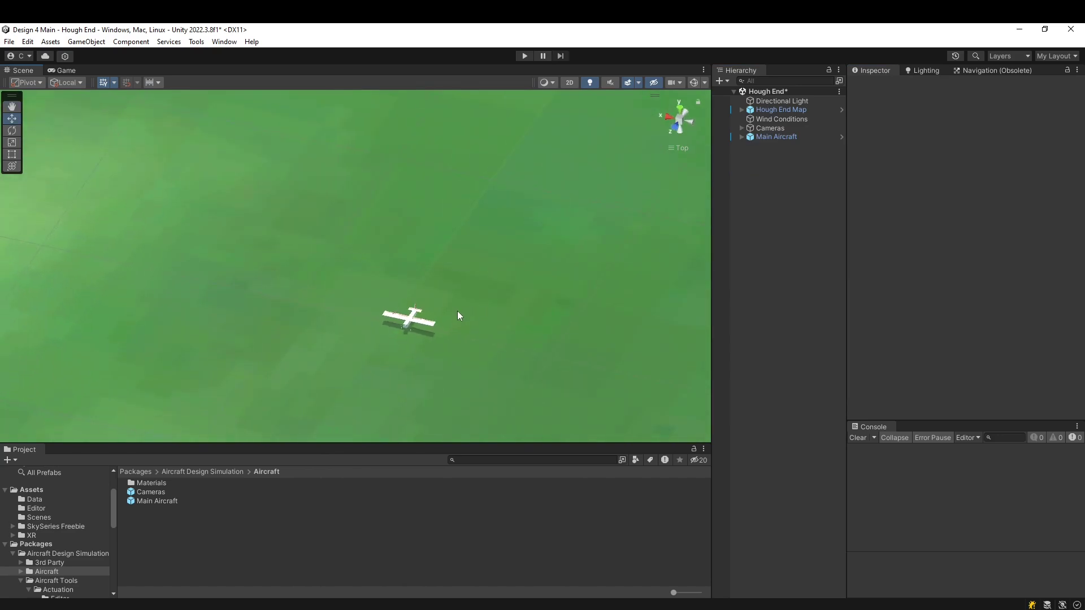
click(762, 139)
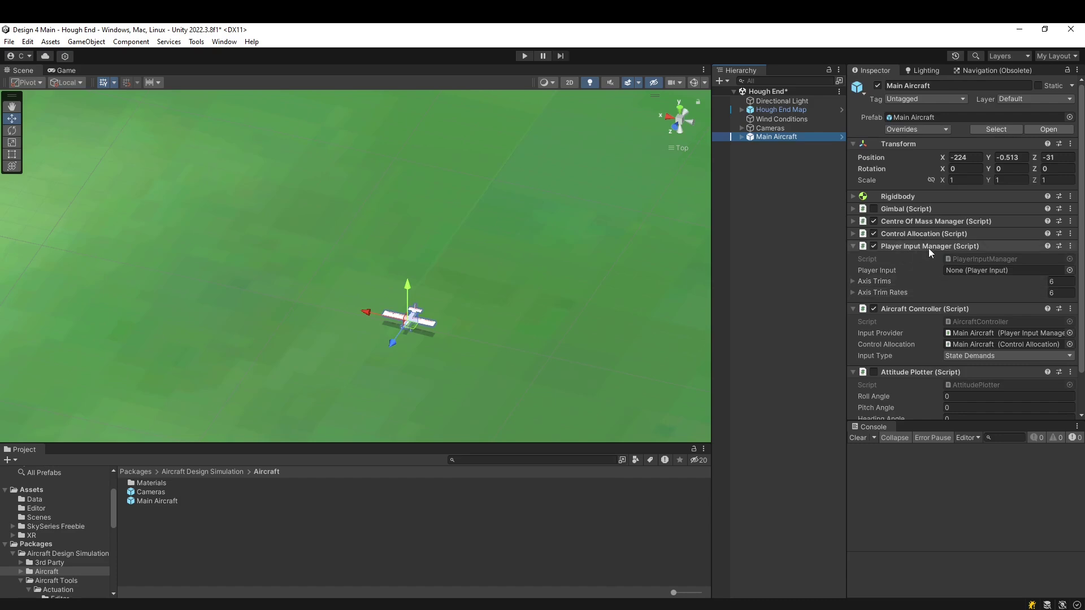
scroll(960, 268, down, 1)
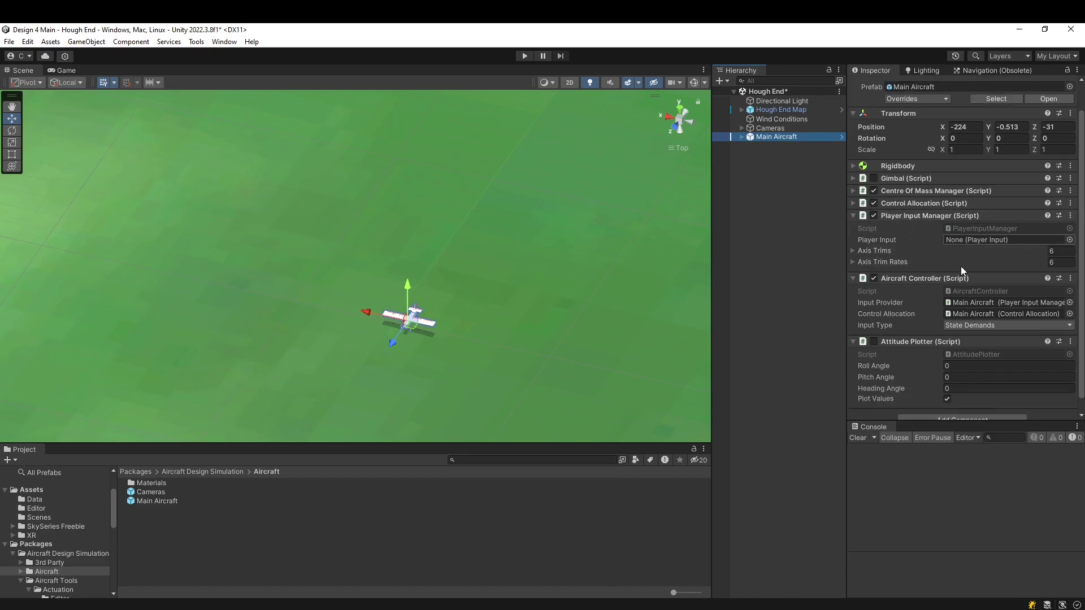
scroll(961, 266, down, 1)
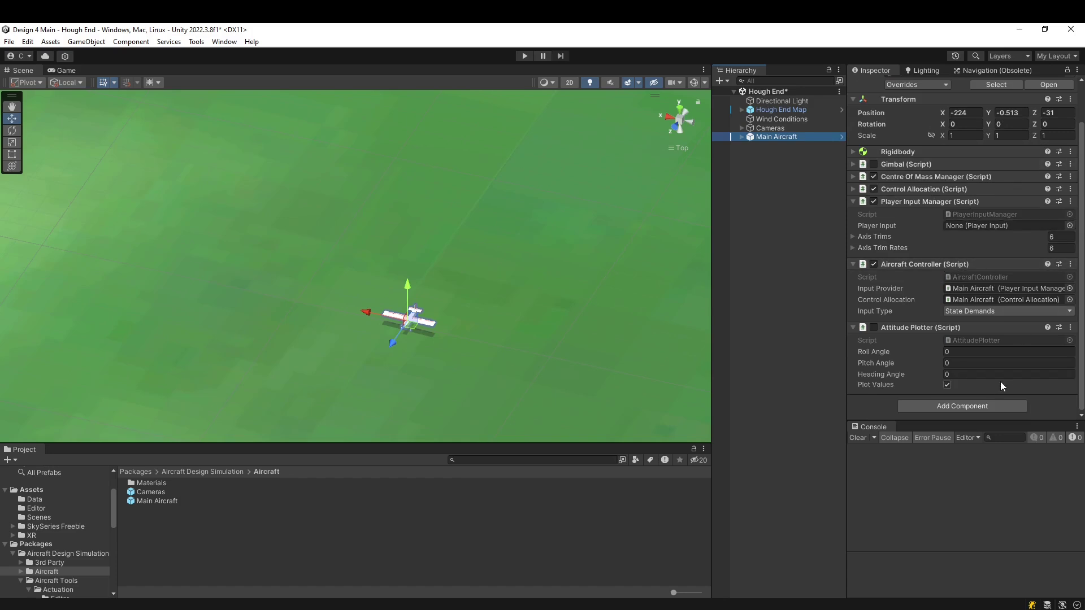
Add a Sitl Controller component to Main Aircraft by searching 'si'
click(935, 405)
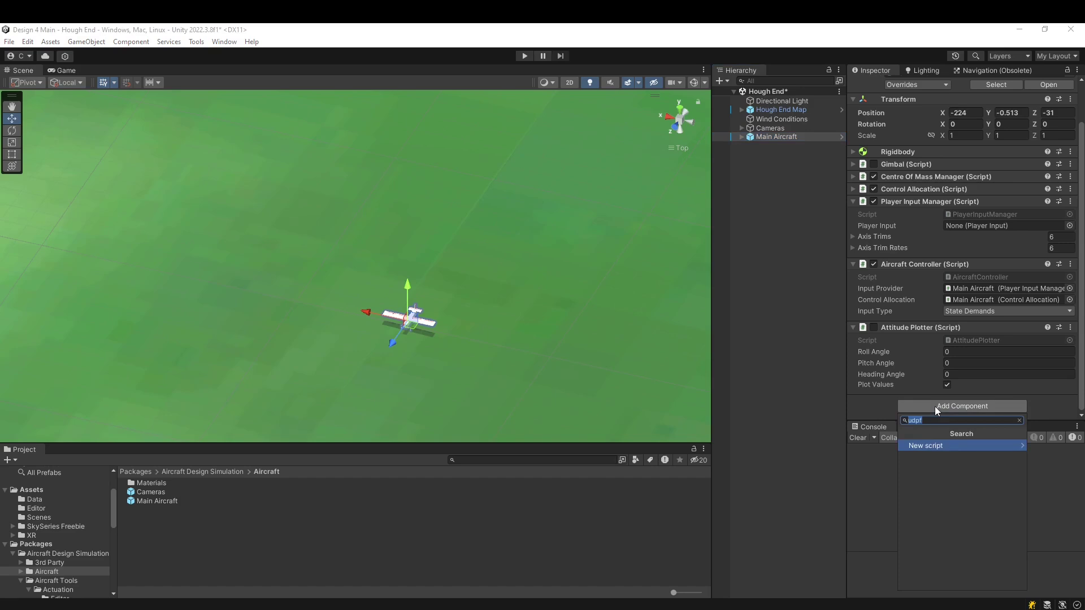
text(si)
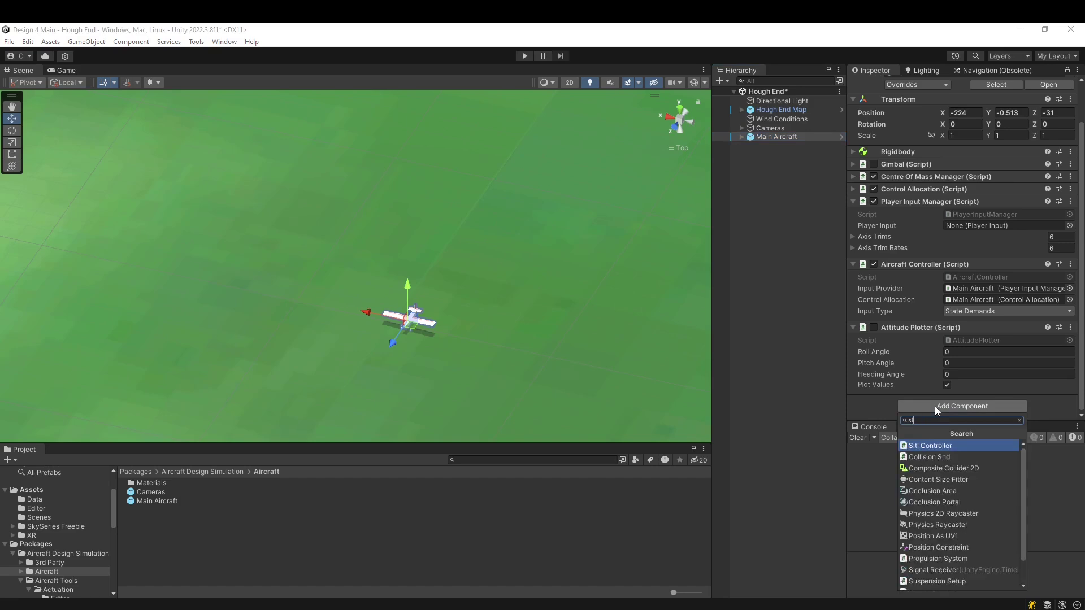
click(926, 445)
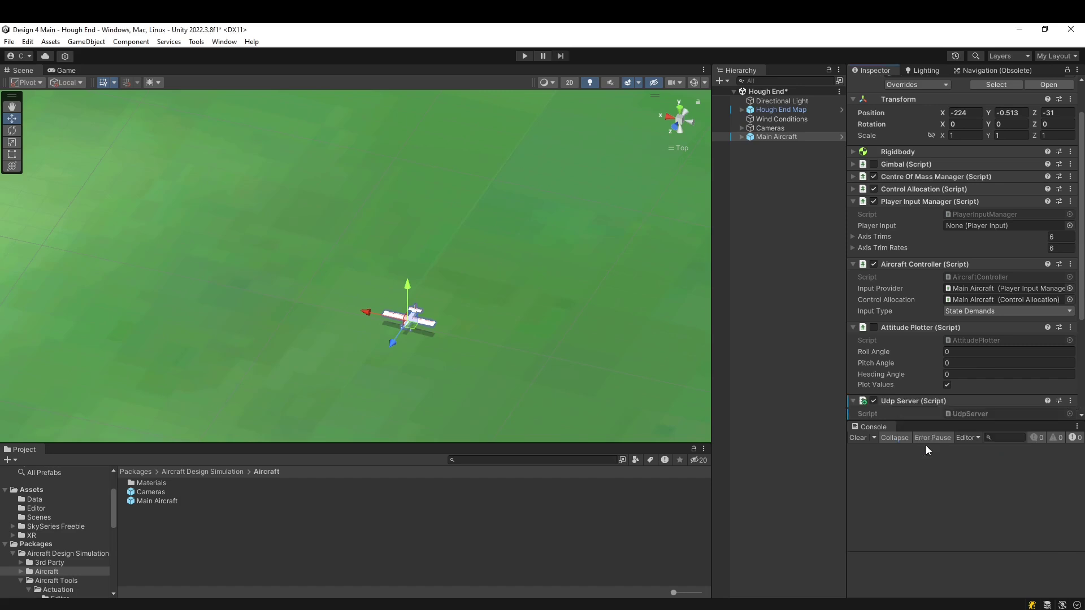
scroll(914, 271, down, 3)
scroll(913, 265, down, 5)
scroll(908, 287, up, 5)
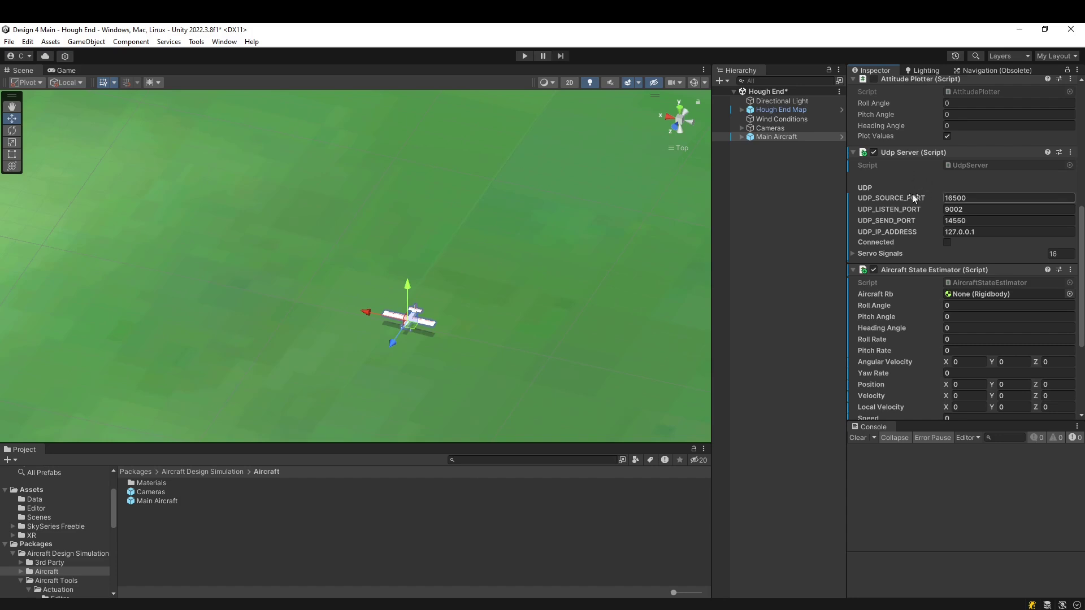
Assign Main Aircraft to the Aircraft State Estimator's Aircraft Rb field
scroll(917, 198, down, 5)
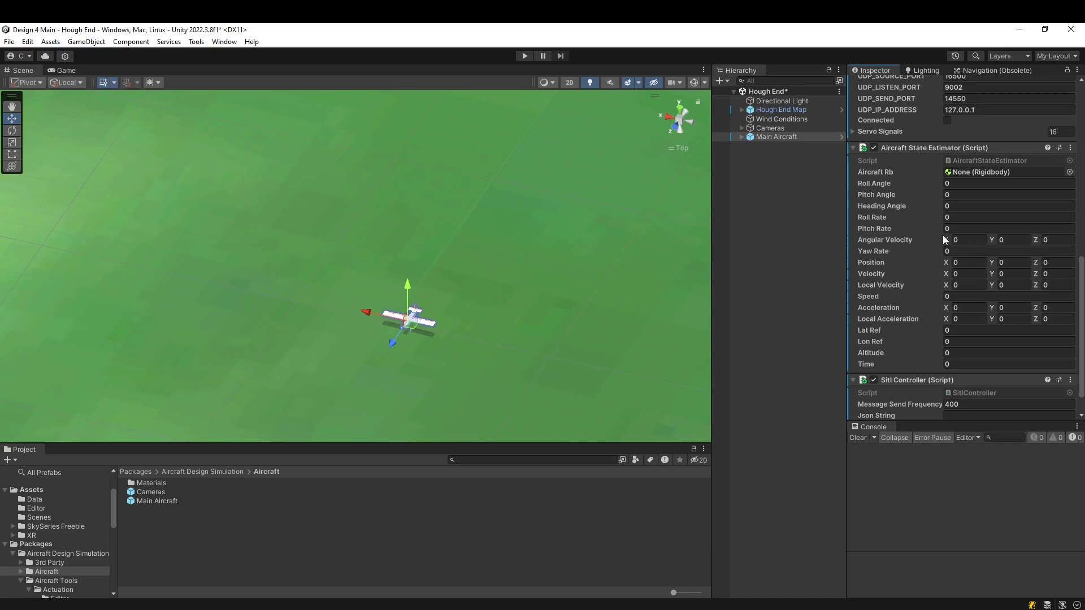
scroll(934, 239, up, 1)
scroll(938, 246, up, 2)
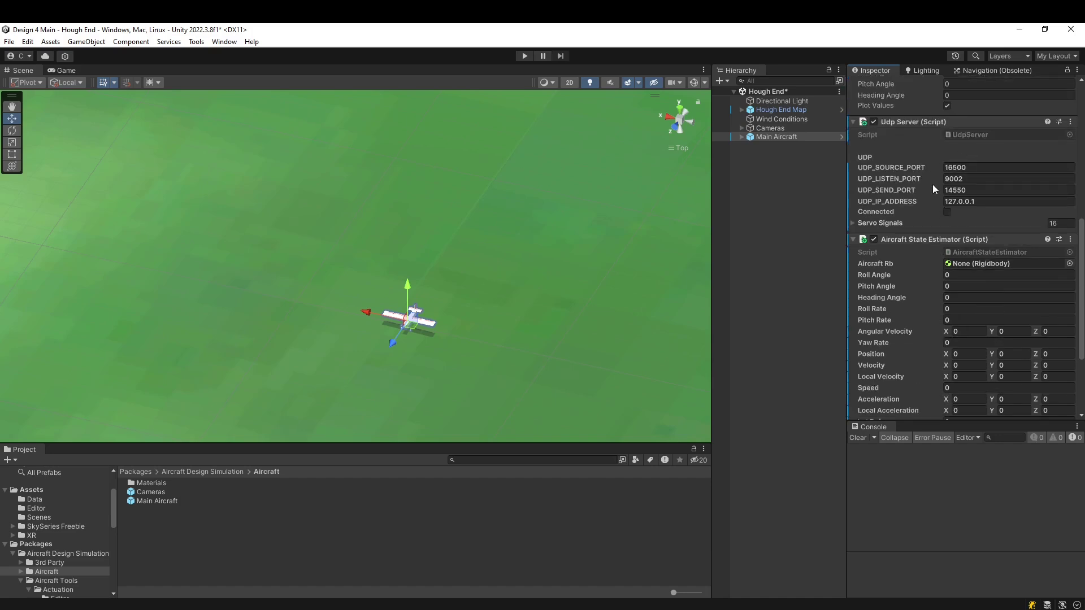
scroll(932, 254, up, 1)
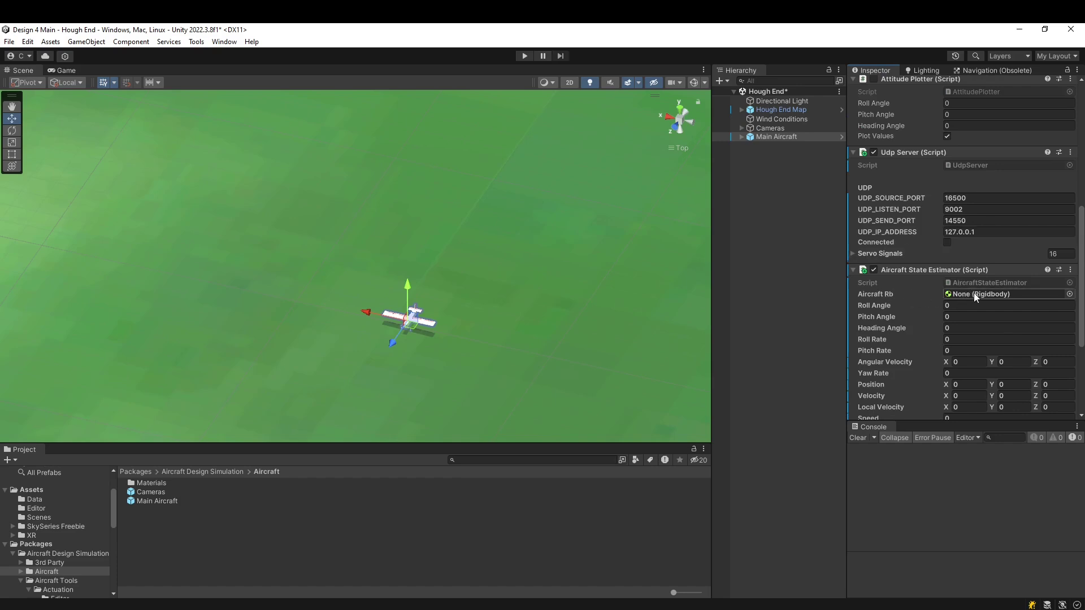
scroll(974, 296, up, 1)
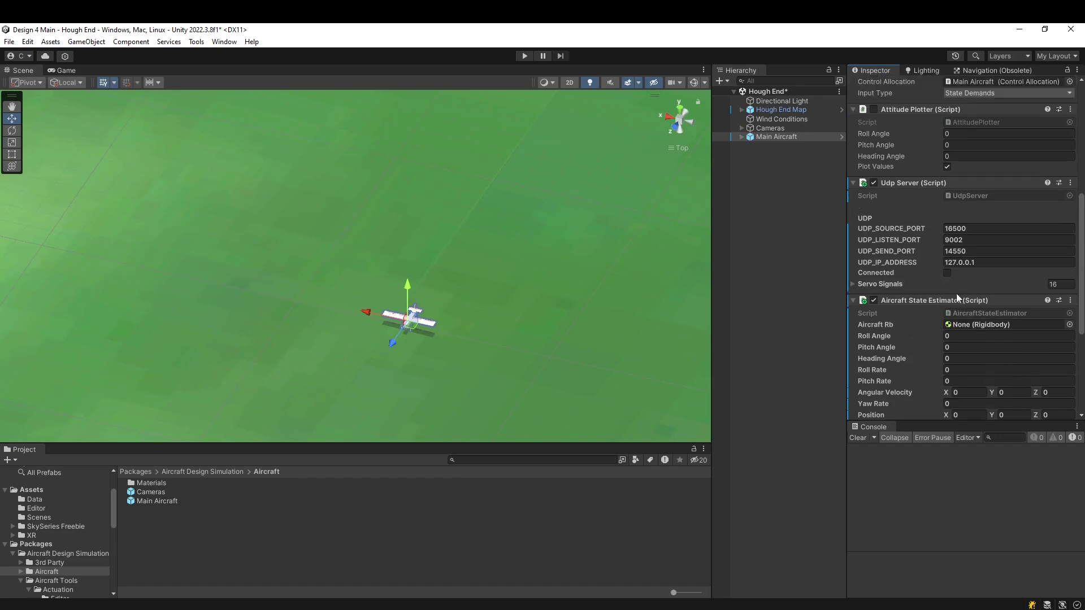
drag(789, 143, 989, 322)
scroll(873, 263, down, 6)
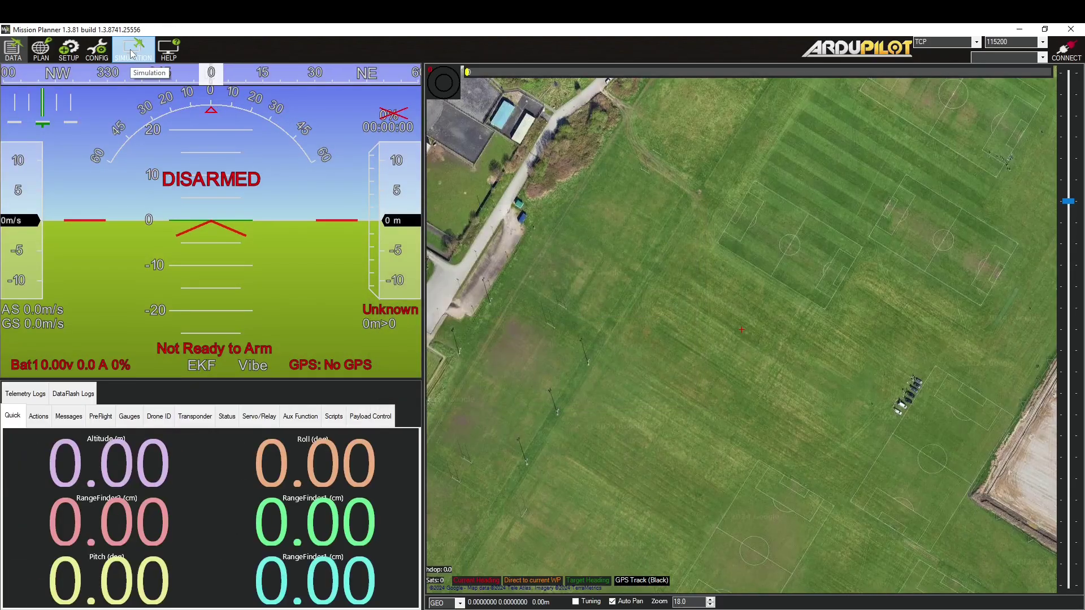
Show Mission Planner's SIMULATION screen and zoom out the home location map
click(131, 53)
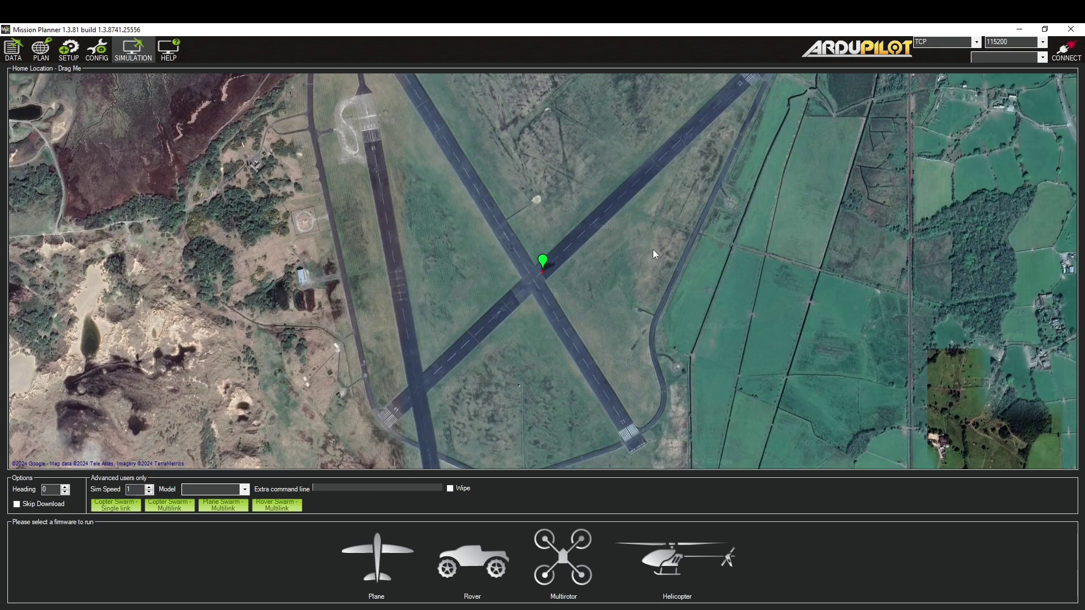
scroll(622, 258, down, 2)
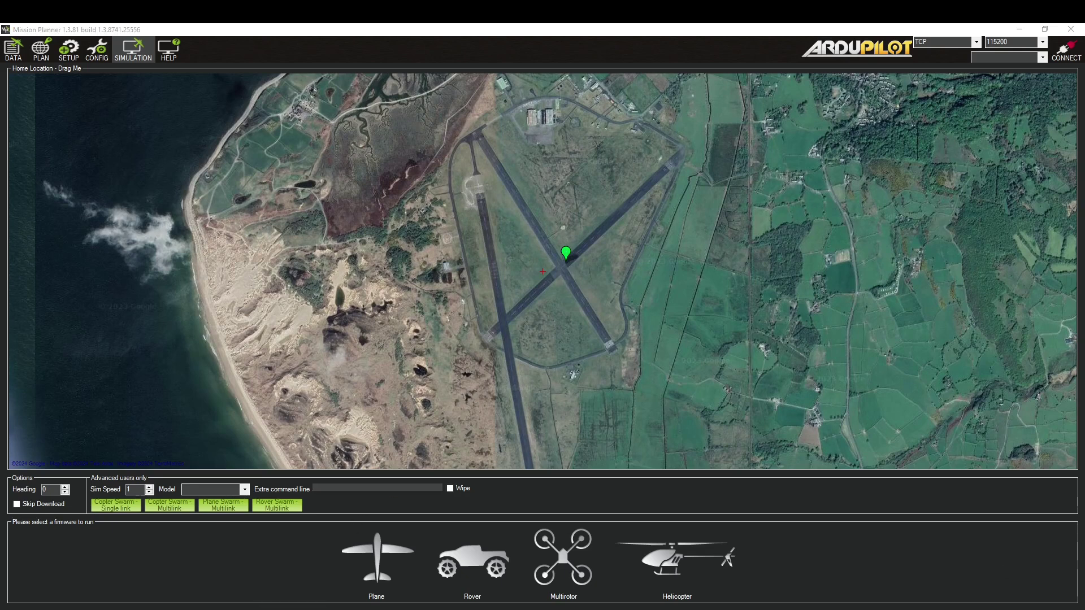
In the SITL Guide, select the '--model json --home=53.436496,-2.246083,0,0' arguments
key(alt+Tab)
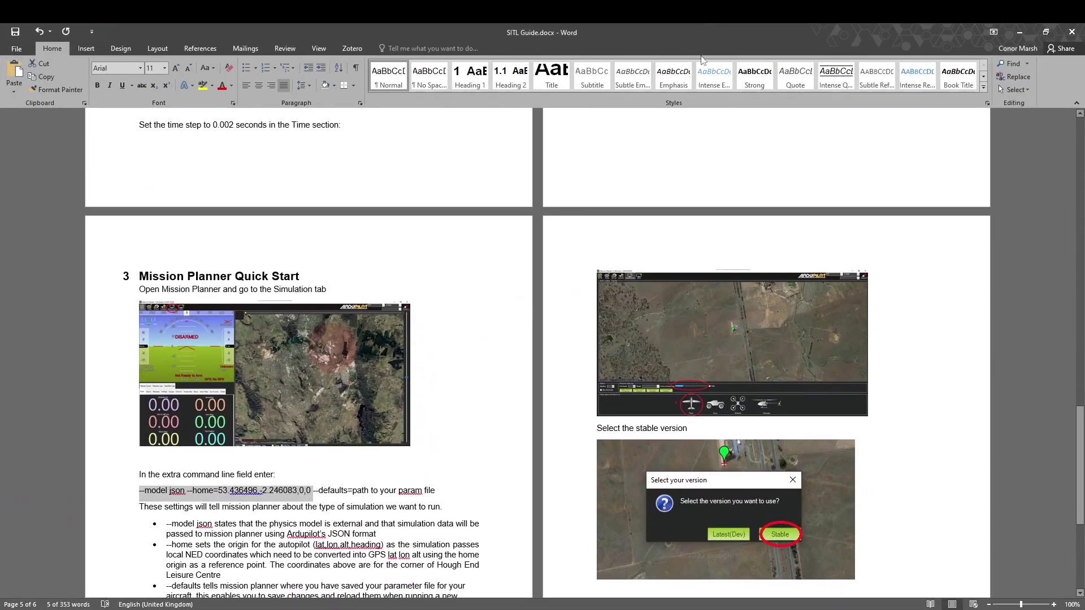
click(185, 279)
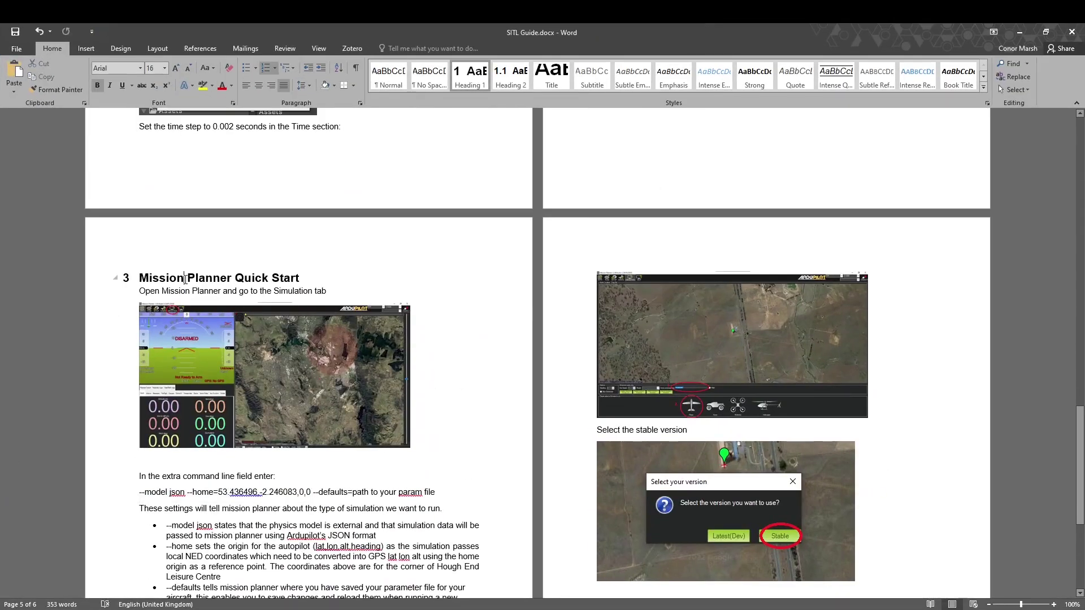
scroll(207, 279, down, 3)
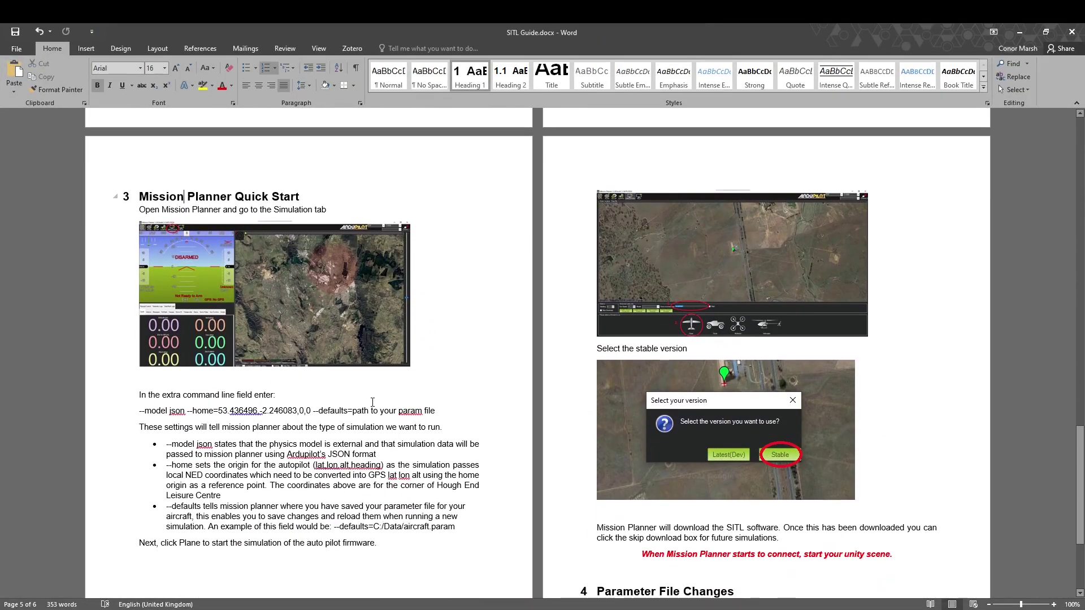
click(309, 412)
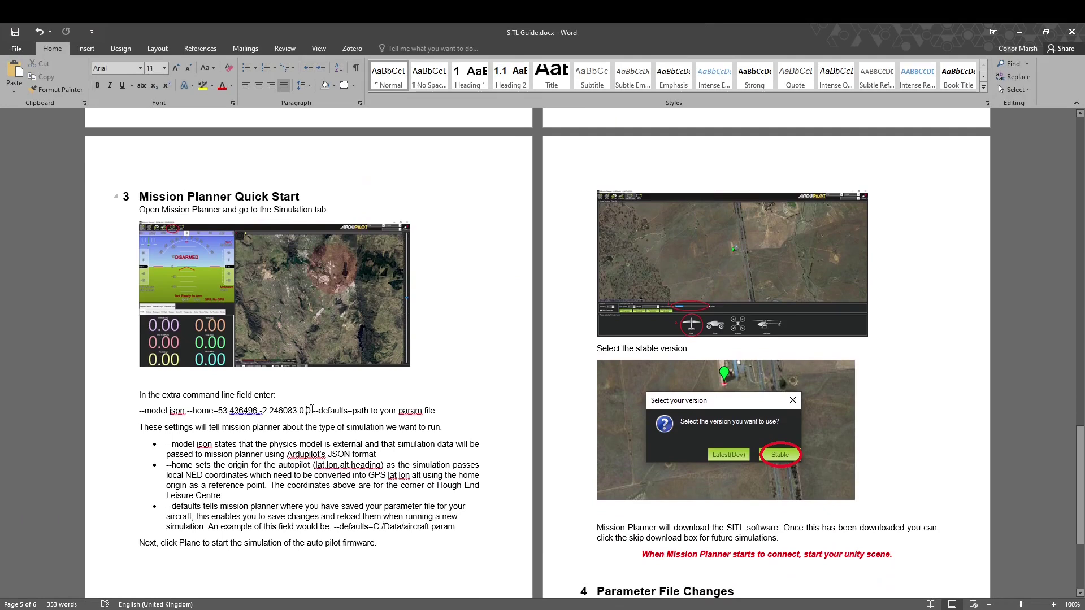
drag(311, 411, 140, 416)
key(ctrl+c)
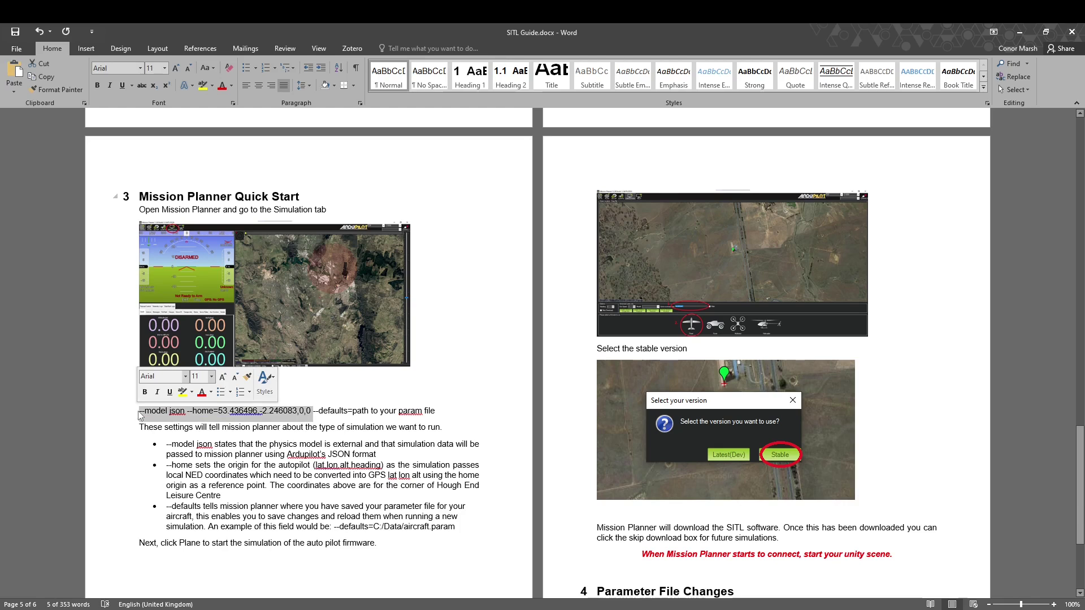
key(alt+Tab)
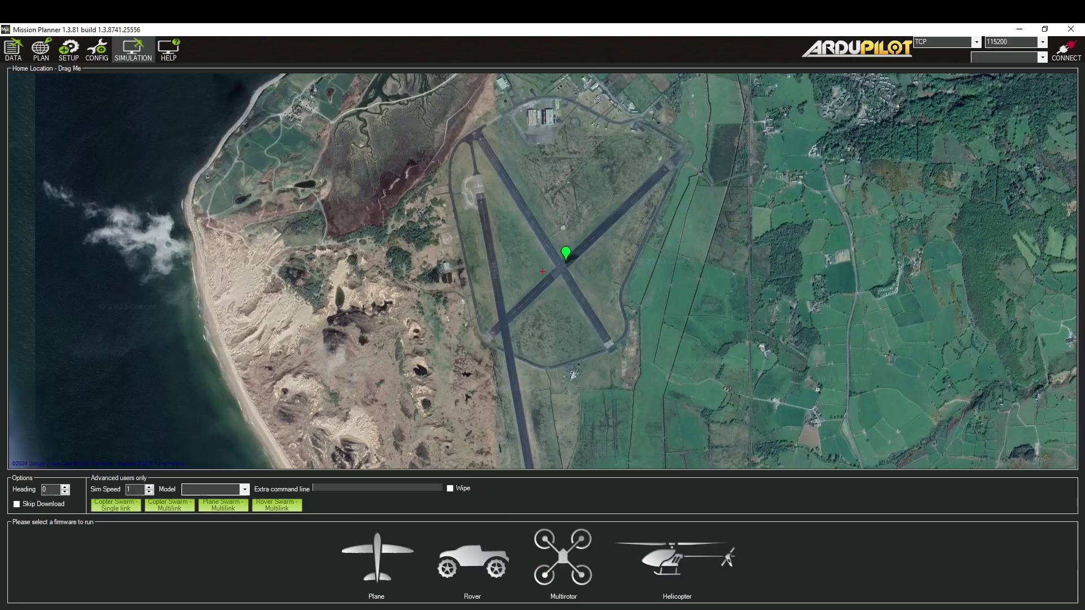
click(347, 489)
key(ctrl+v)
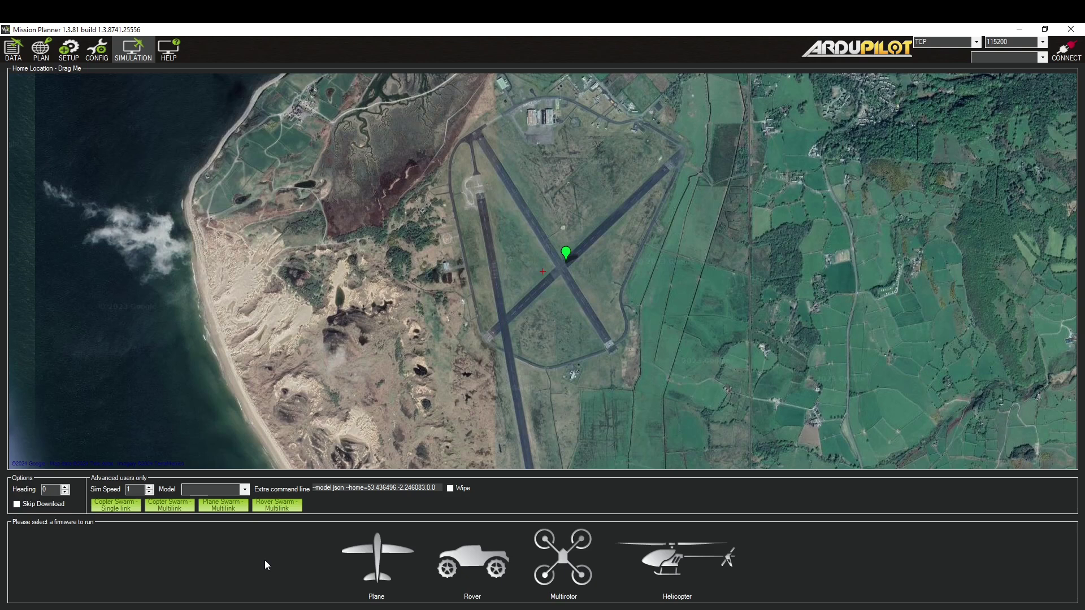
Launch the stable Plane SITL firmware and move its console aside while it connects
click(377, 547)
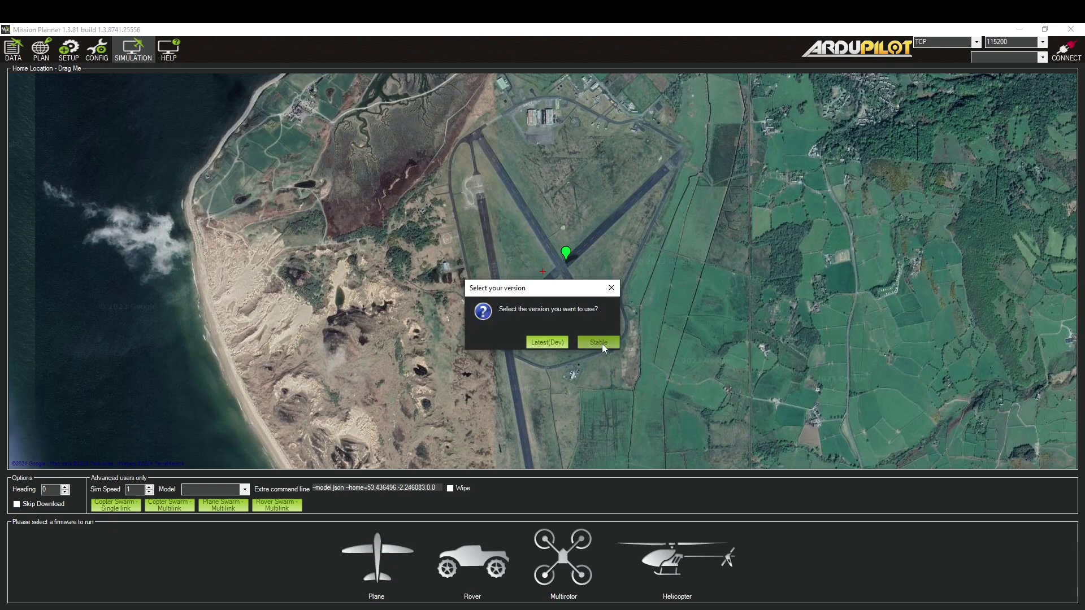
click(602, 346)
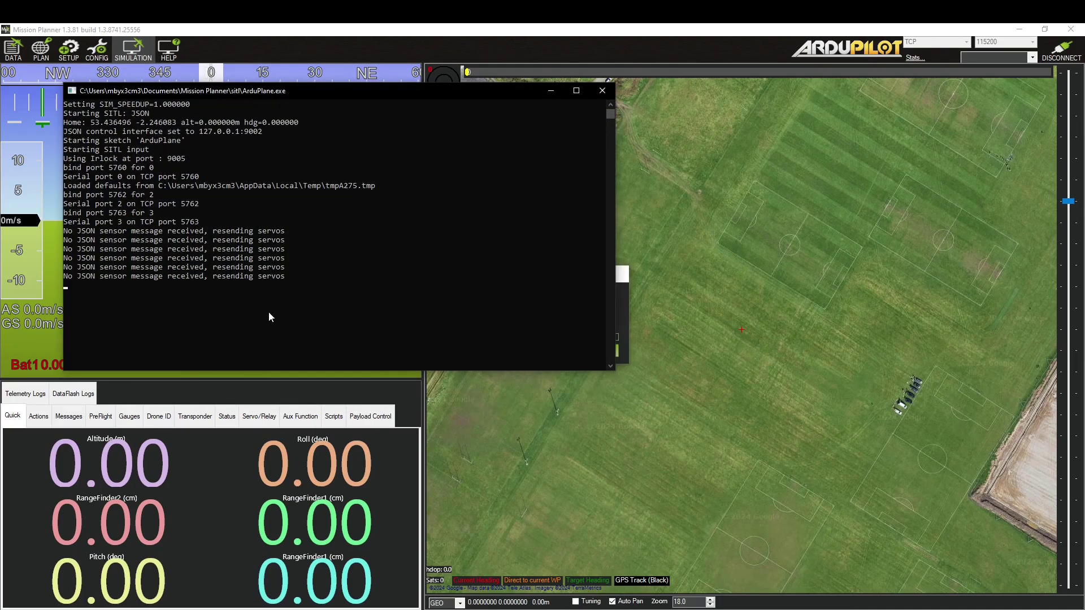
drag(304, 90, 775, 162)
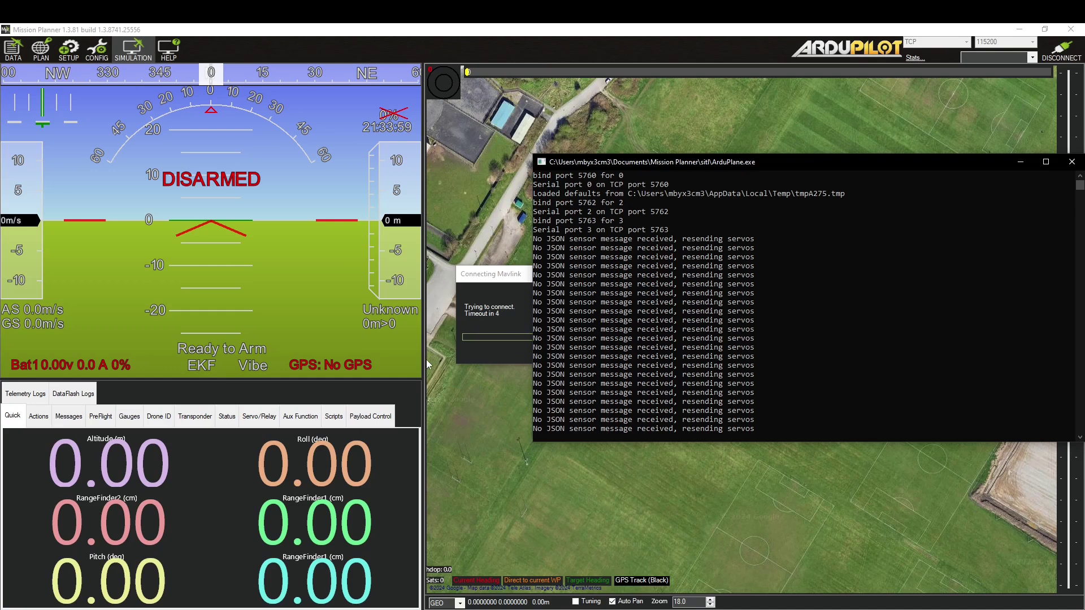
click(507, 291)
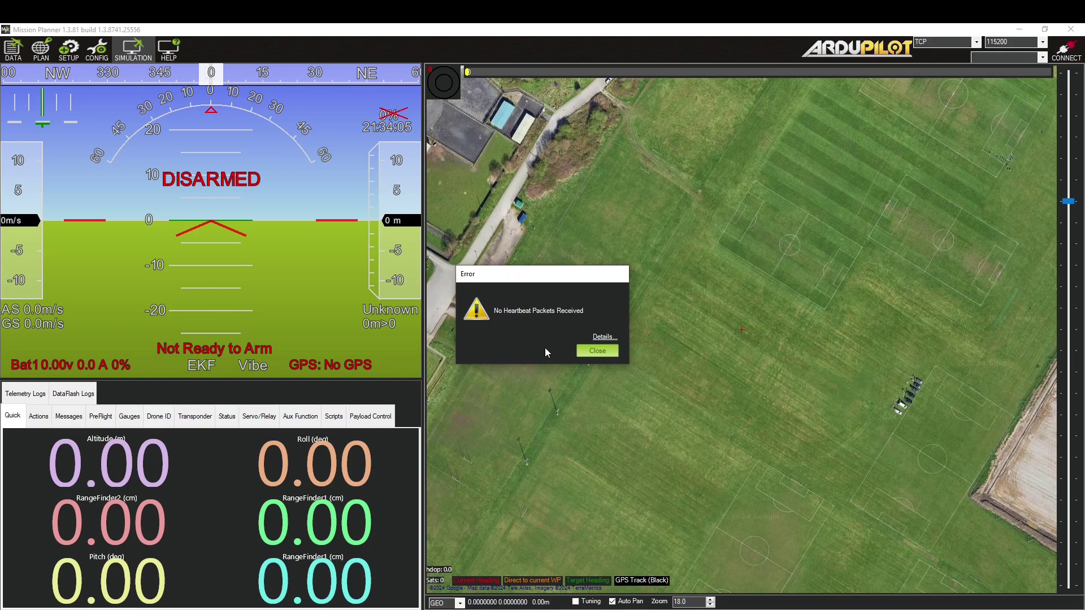
Dismiss the No Heartbeat error, close the SITL console and relaunch Plane with download skipped
click(603, 350)
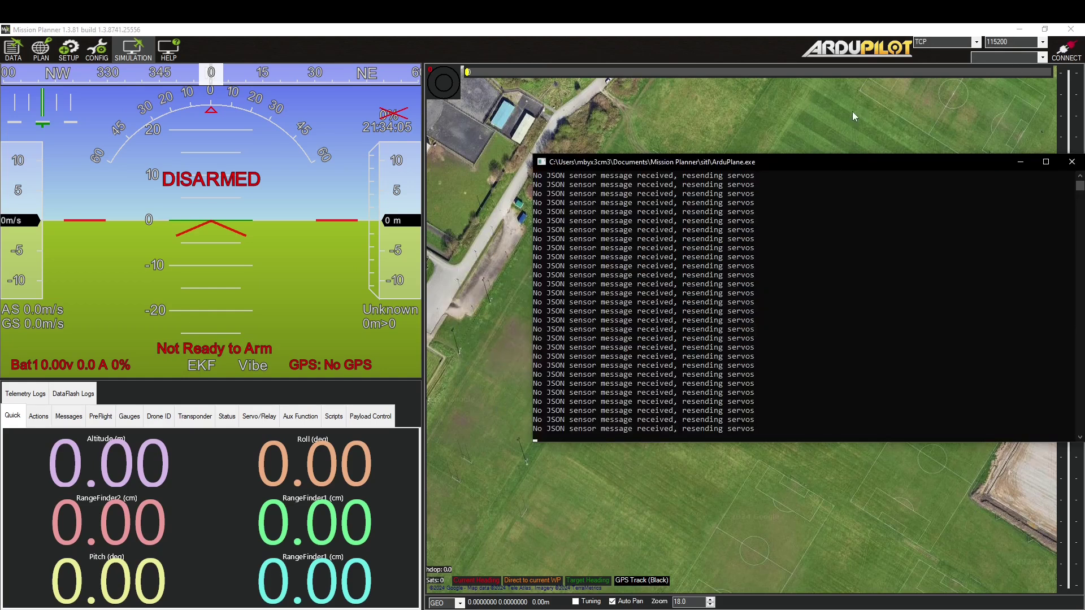
click(927, 154)
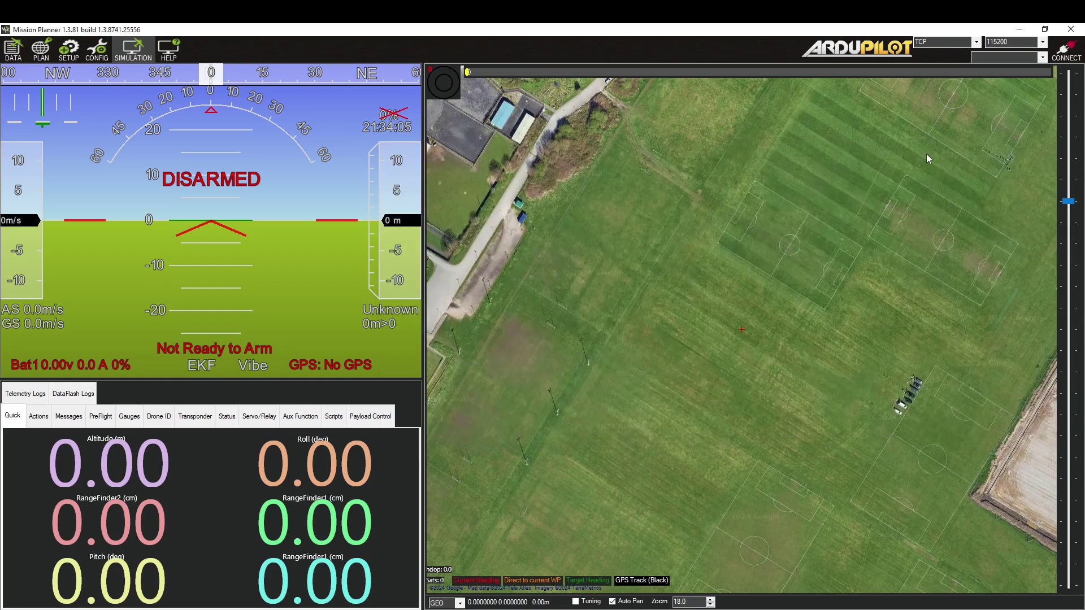
click(140, 52)
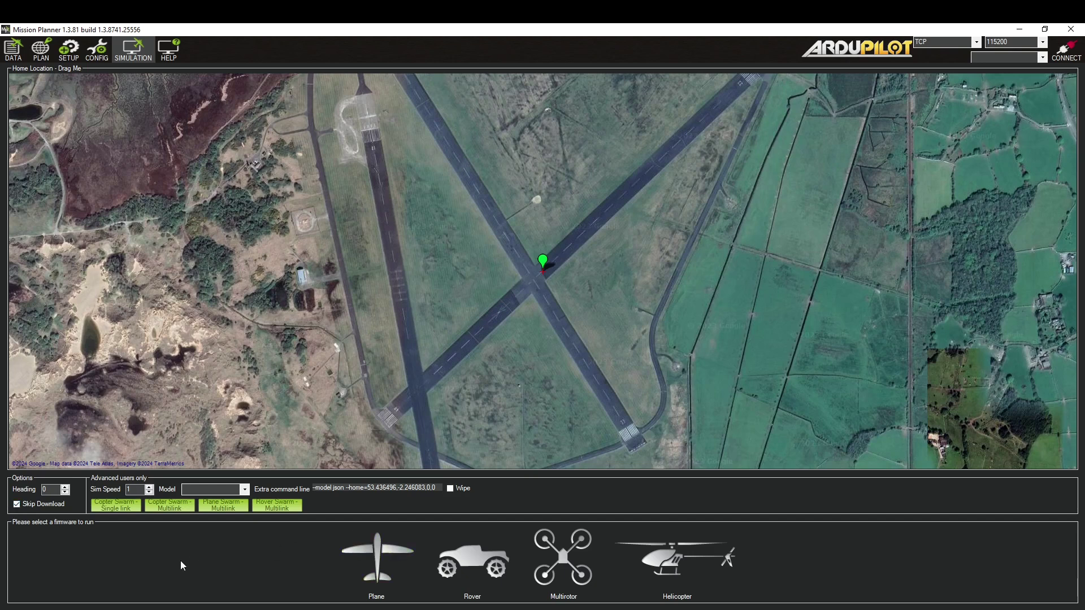
click(377, 555)
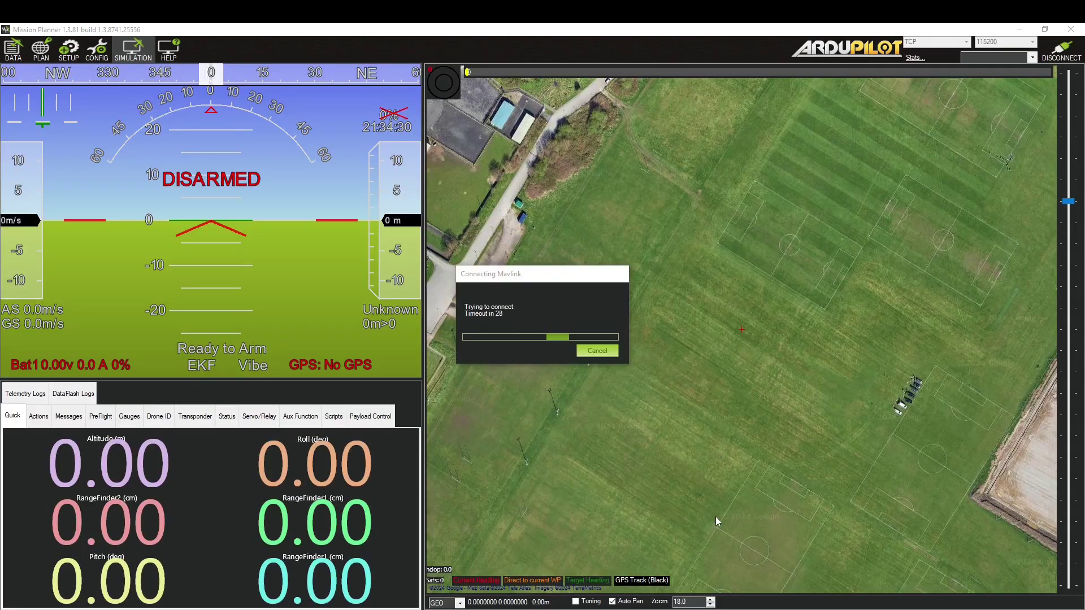
key(alt+Tab)
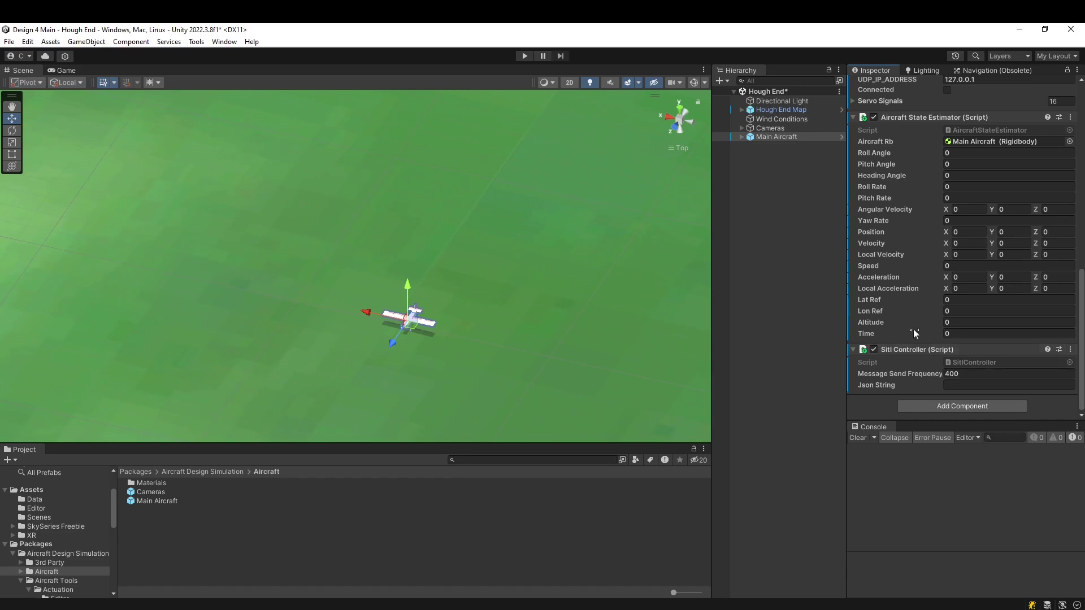
Drop Sitl Controller into the Aircraft Controller's Input Provider field and enter Play mode
scroll(910, 299, up, 8)
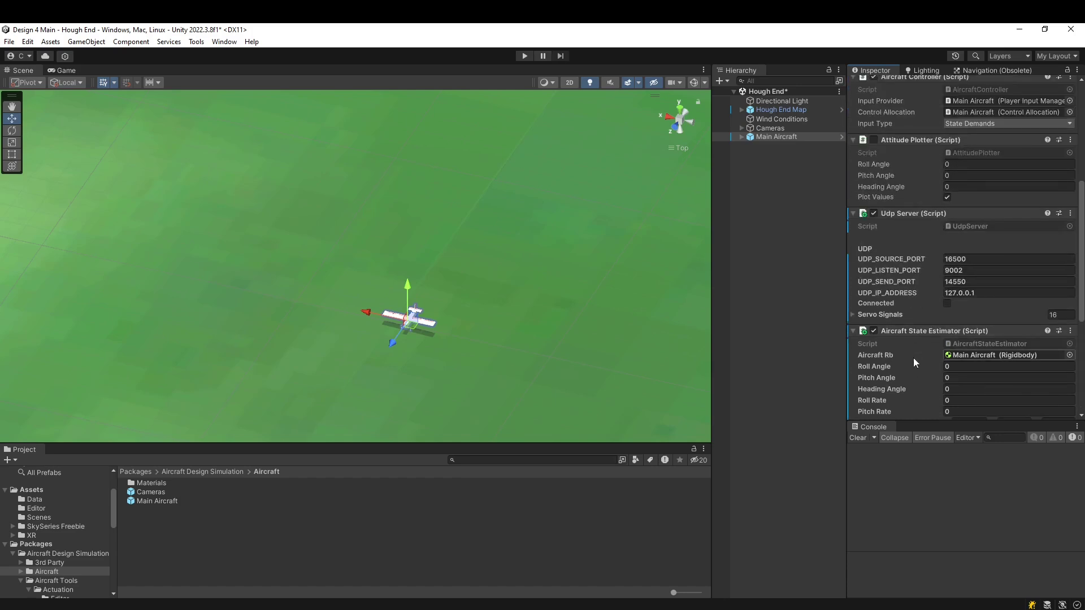
scroll(911, 271, up, 4)
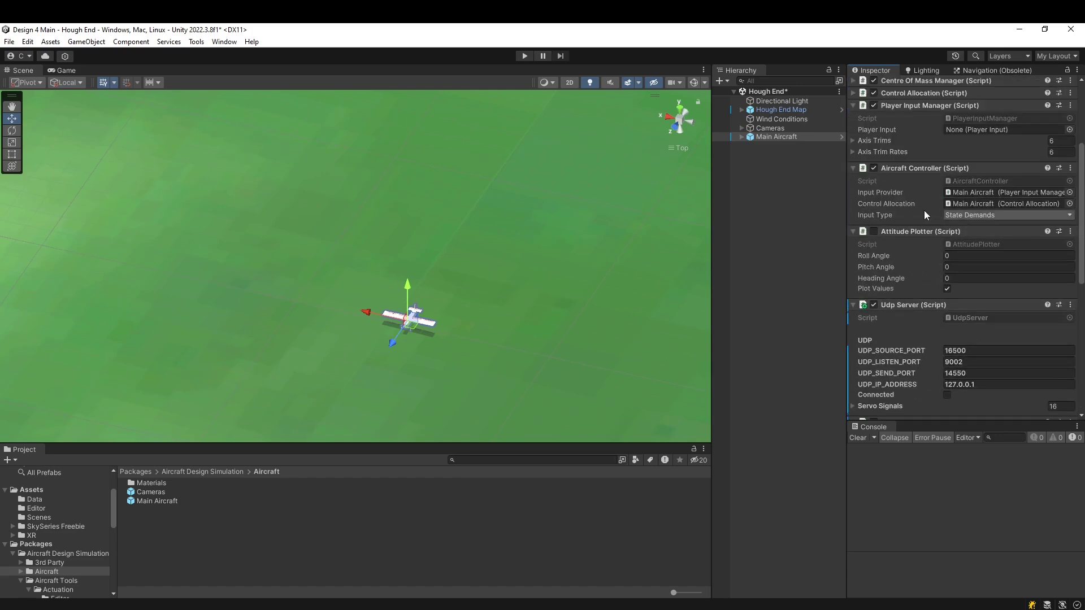
scroll(925, 203, up, 1)
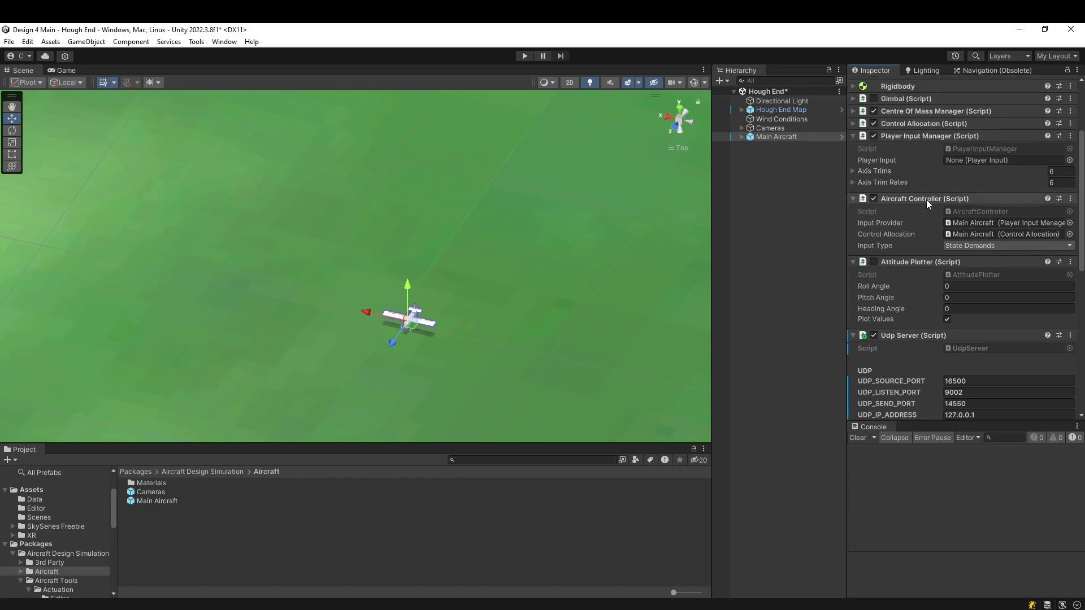
click(971, 222)
scroll(961, 232, down, 2)
scroll(948, 236, down, 9)
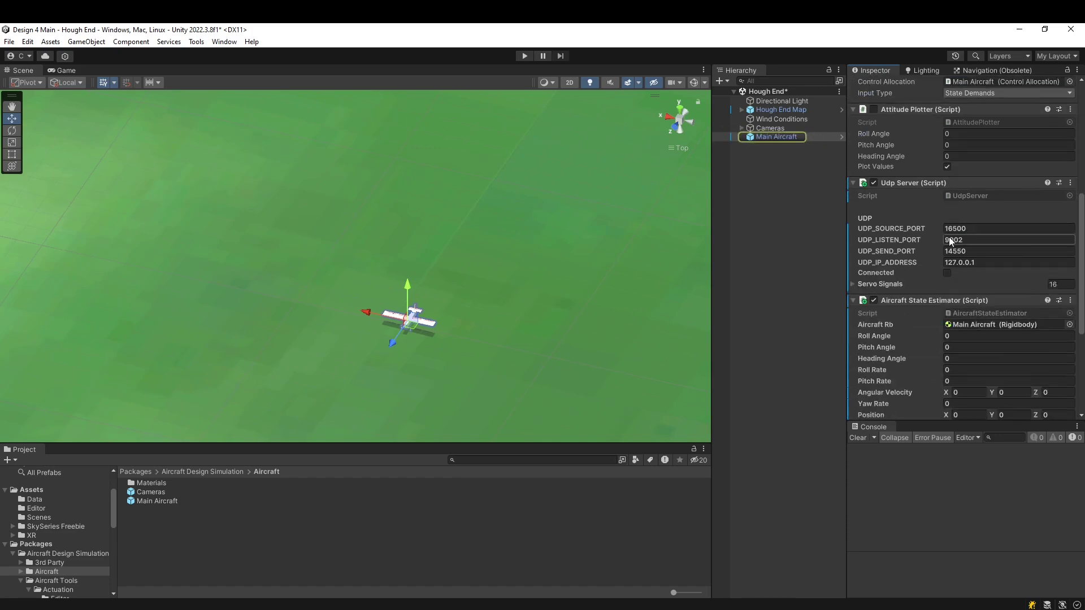
click(920, 119)
scroll(917, 348, up, 4)
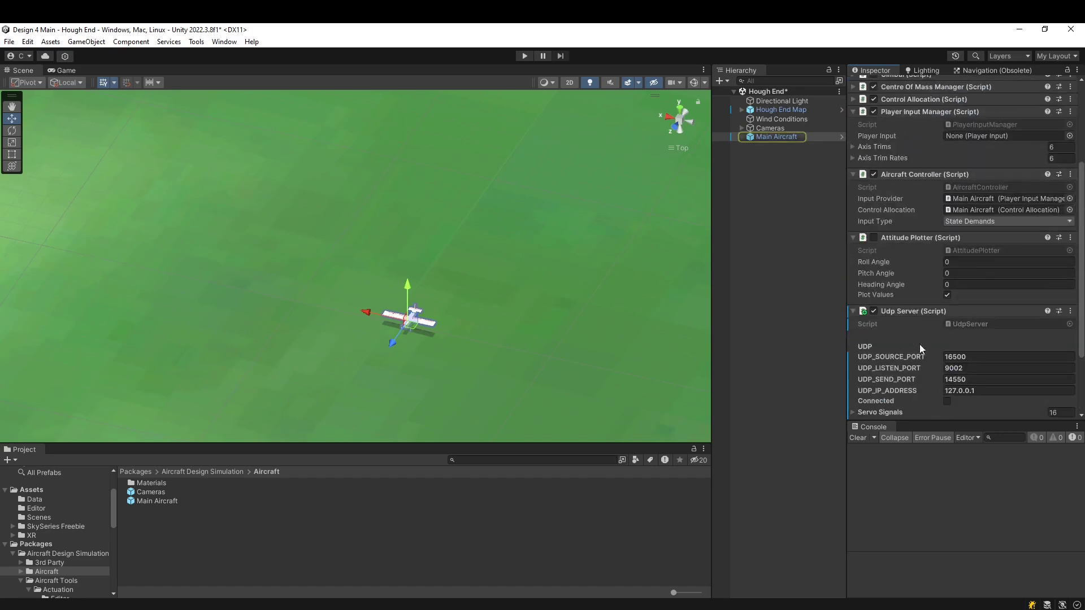
scroll(912, 349, down, 3)
drag(985, 162, 981, 138)
click(524, 56)
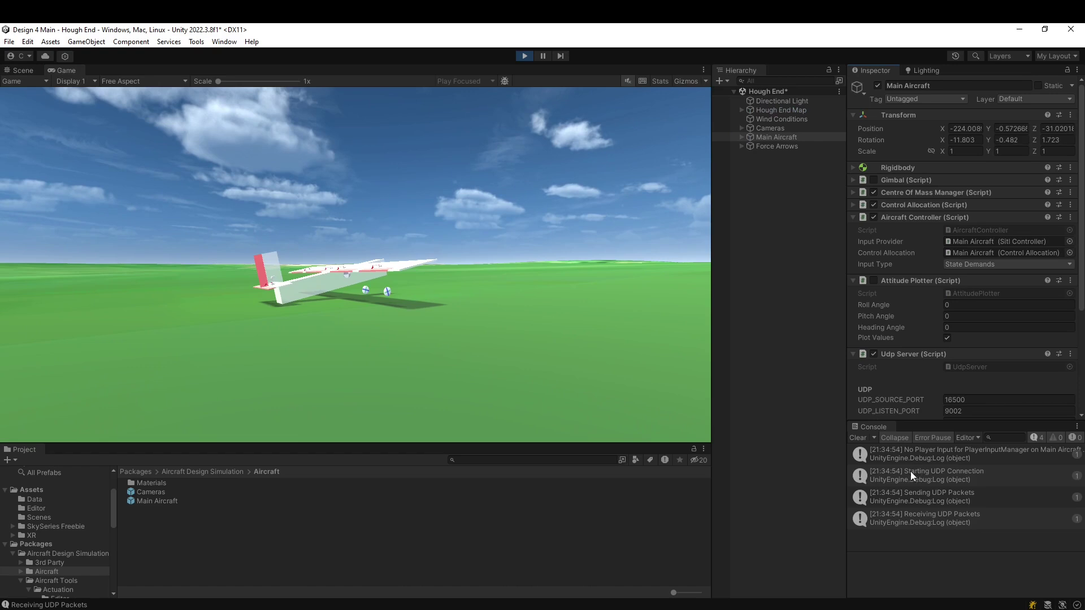
Orbit the Game camera behind the aircraft, then check Mission Planner's connection to ArduPlane
drag(361, 253, 416, 303)
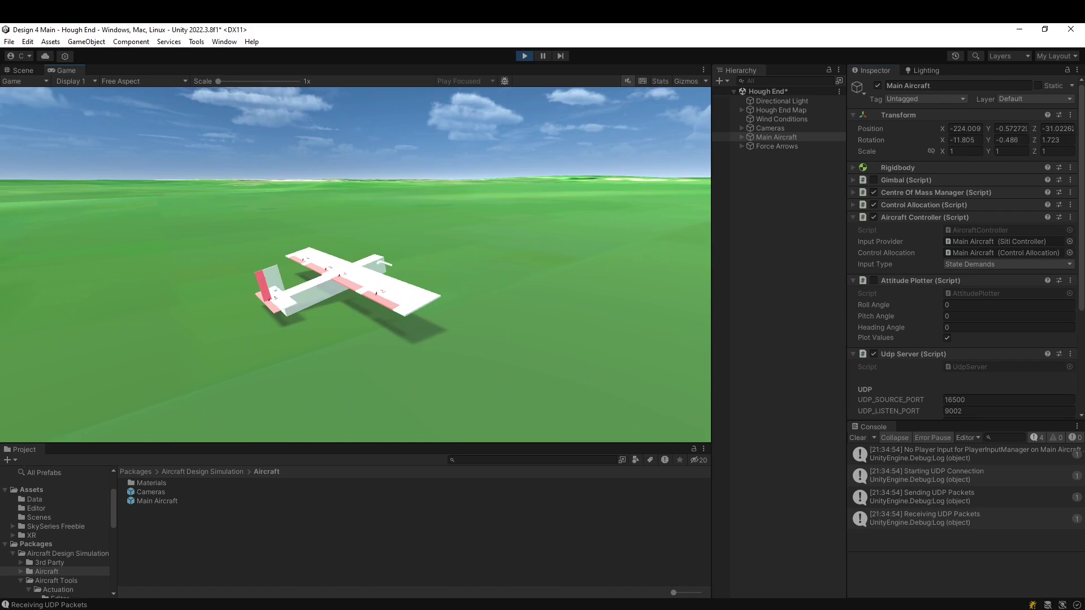
key(alt+Tab)
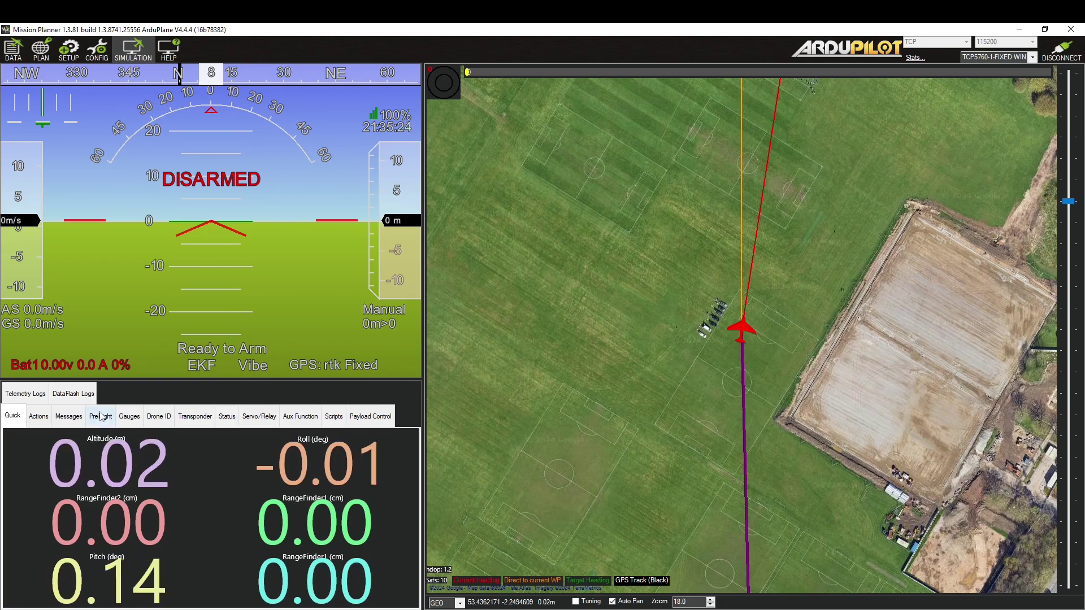
Arm the simulated ArduPlane from the Actions tab and set its flight mode to TAKEOFF
click(38, 418)
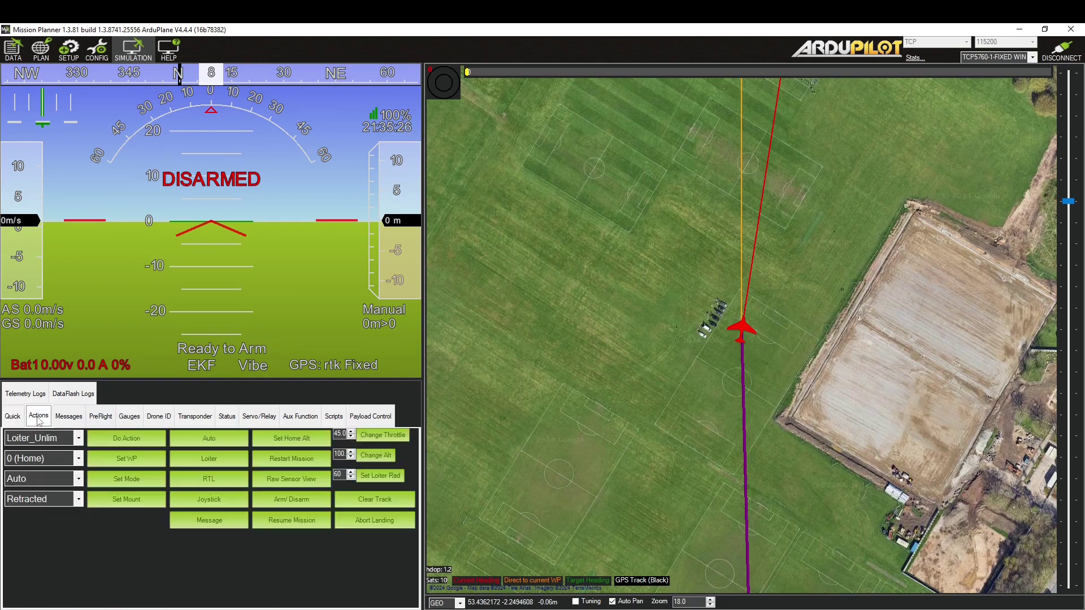
click(284, 498)
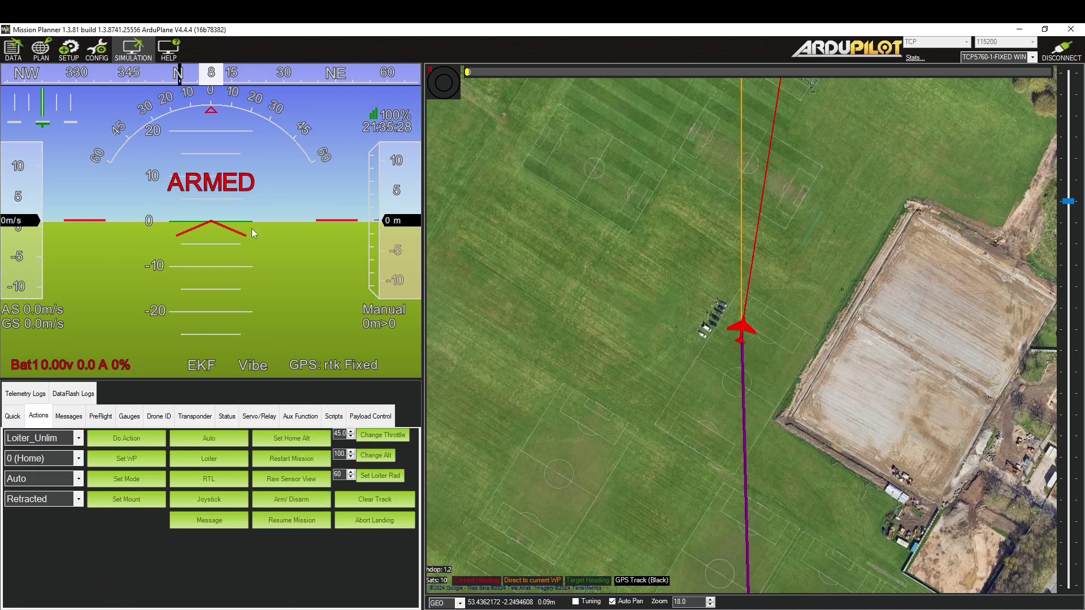
click(77, 480)
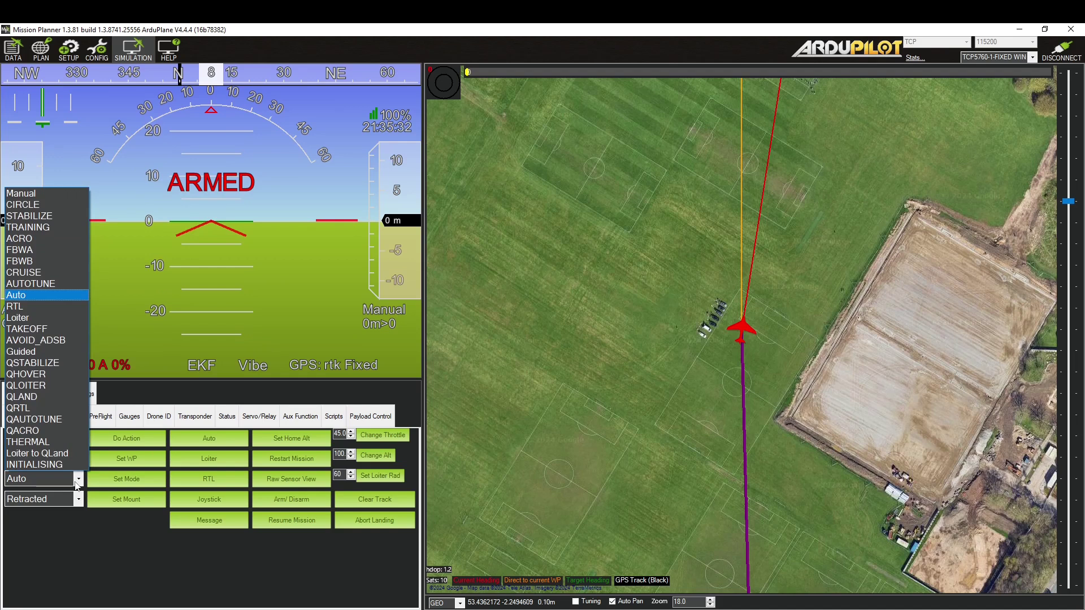
click(30, 329)
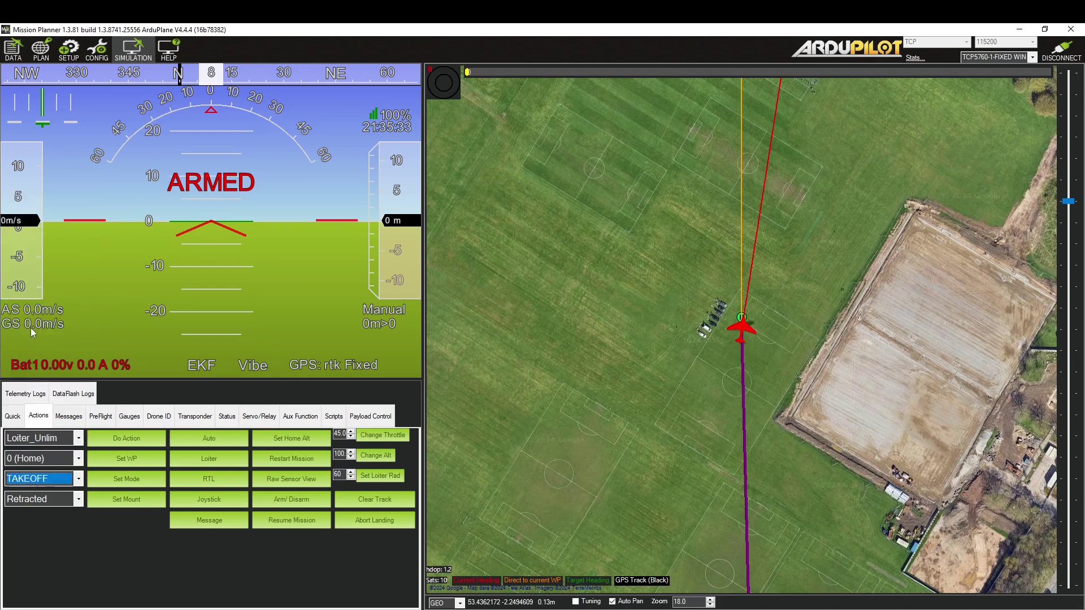
click(127, 479)
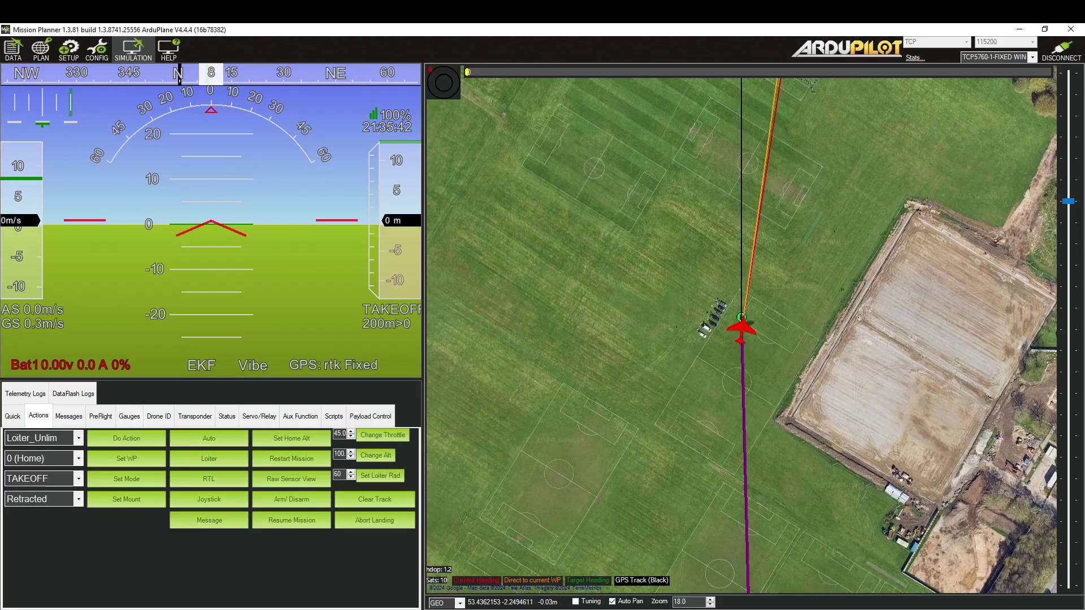
Back in Unity, expand the Udp Server's Servo Signals to show Elements 0–15
key(alt+Tab)
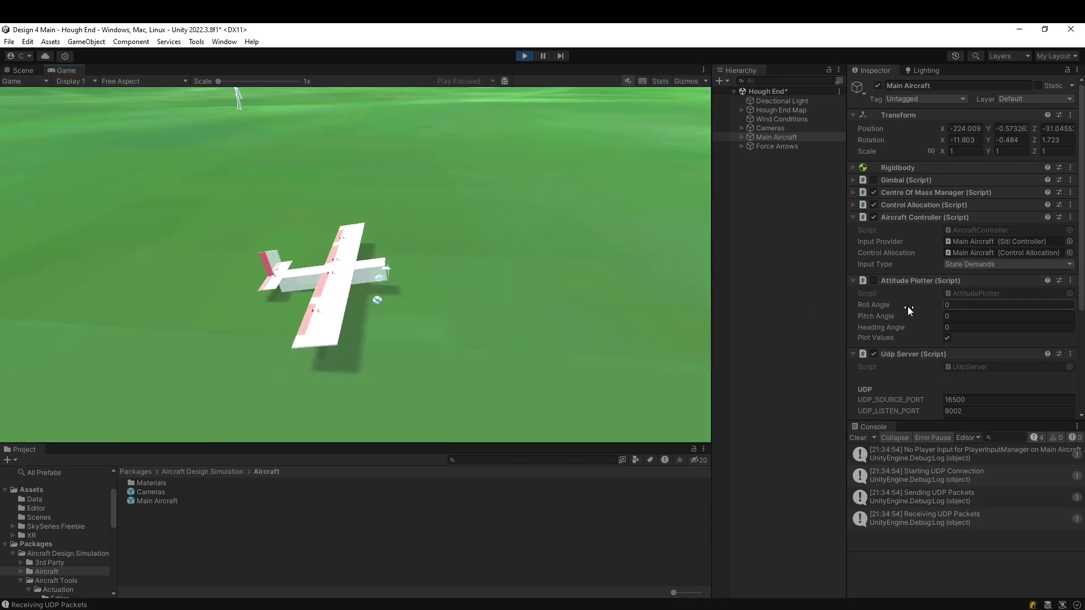
scroll(916, 307, down, 5)
click(918, 307)
scroll(918, 293, down, 3)
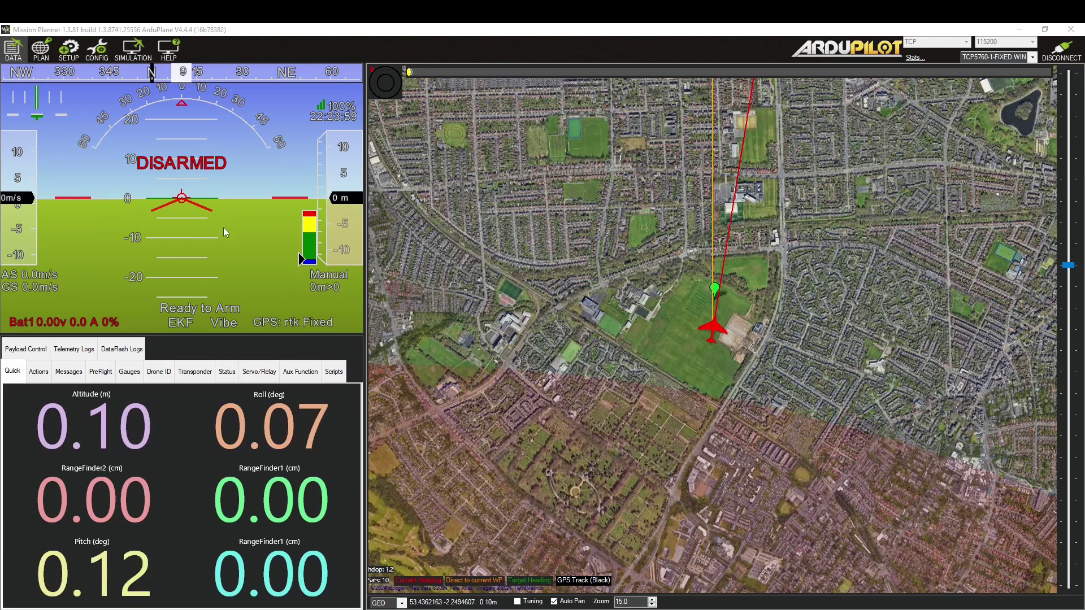
Expand Control Allocation (Script) to view its seven actuators and the Input Mixing Matrix
key(alt+Tab)
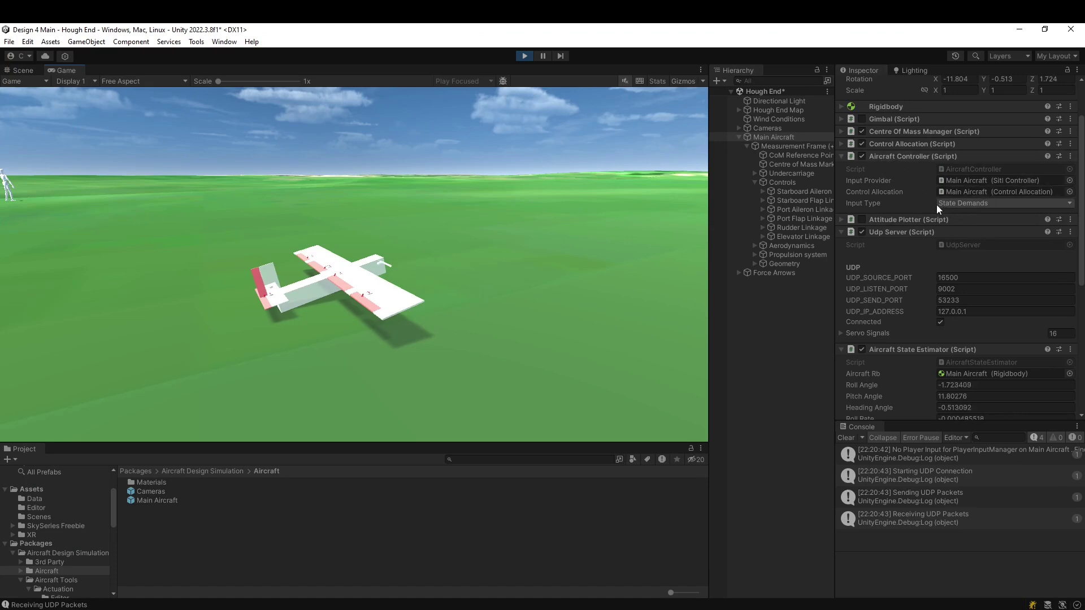
scroll(948, 206, down, 3)
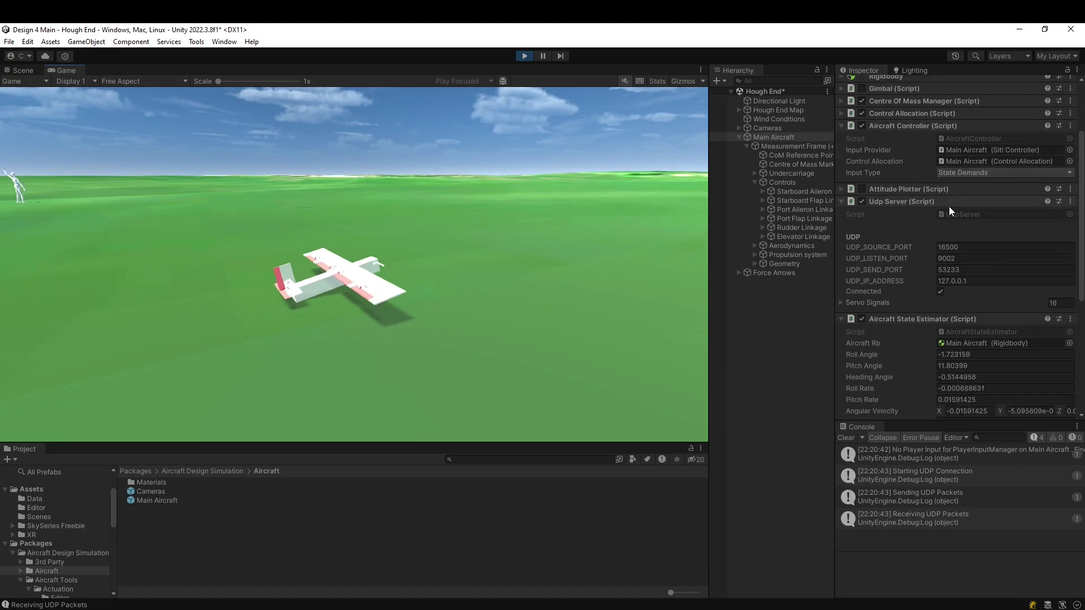
scroll(948, 206, up, 6)
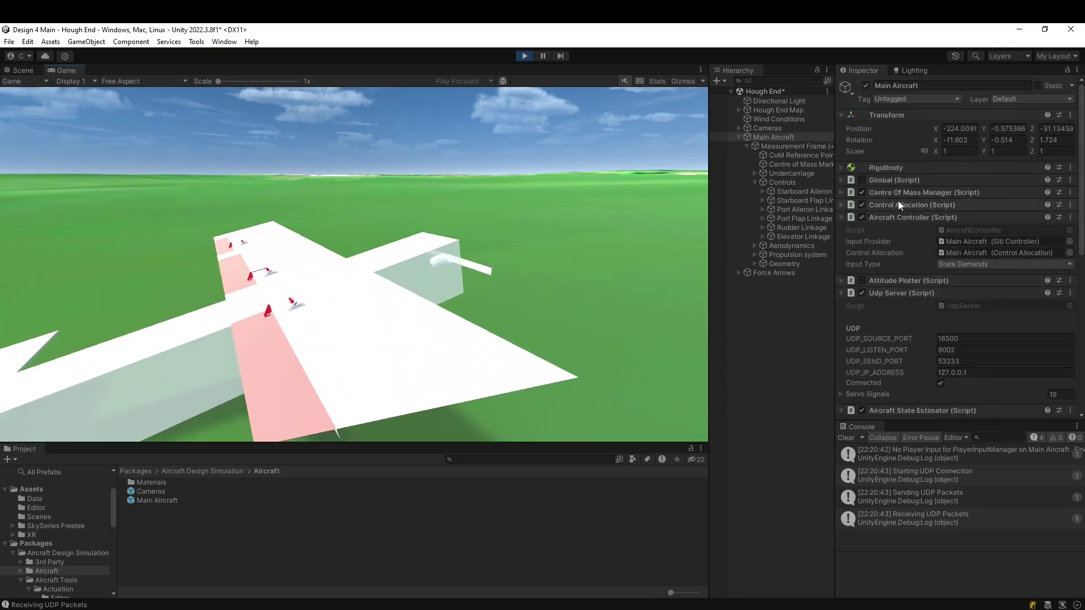
click(894, 204)
scroll(890, 334, down, 6)
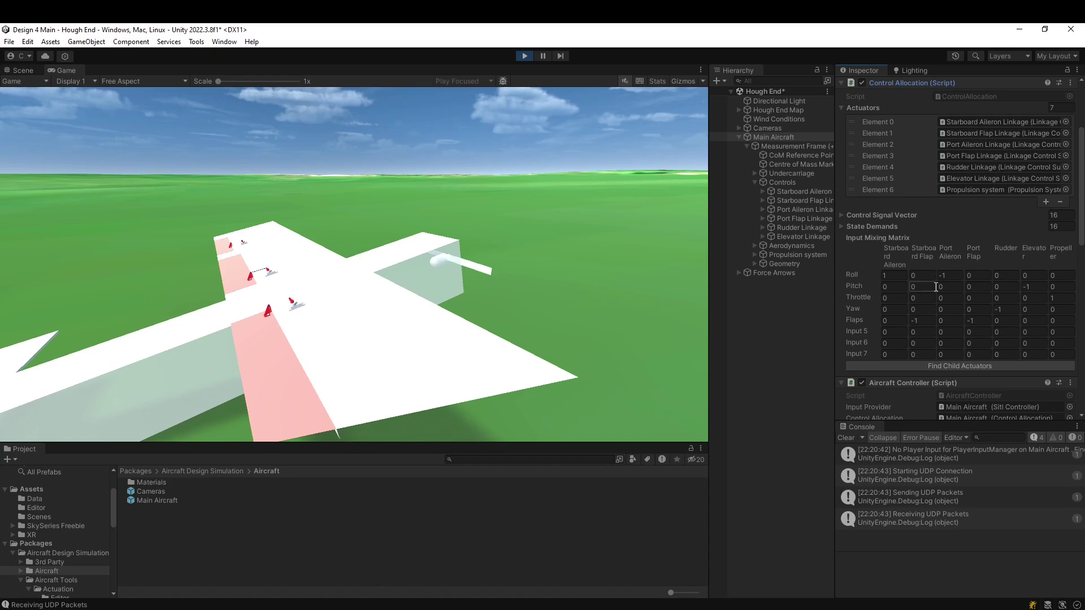
click(942, 276)
Change the Aircraft Controller's Input Type from State Demands to Raw Control Signals
scroll(923, 222, up, 2)
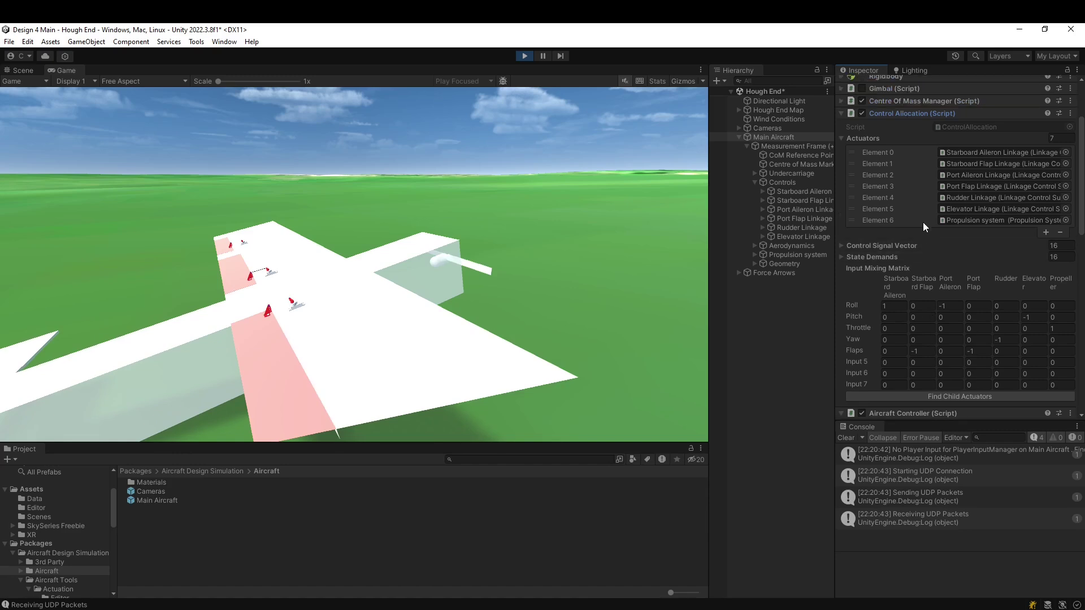
scroll(923, 222, up, 4)
scroll(931, 231, down, 15)
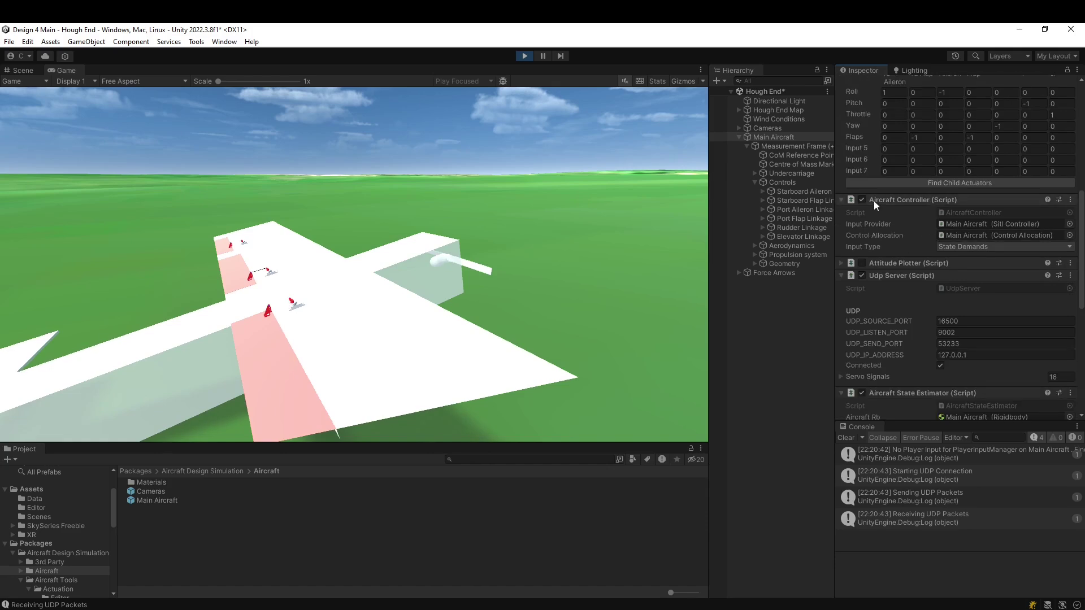
click(967, 250)
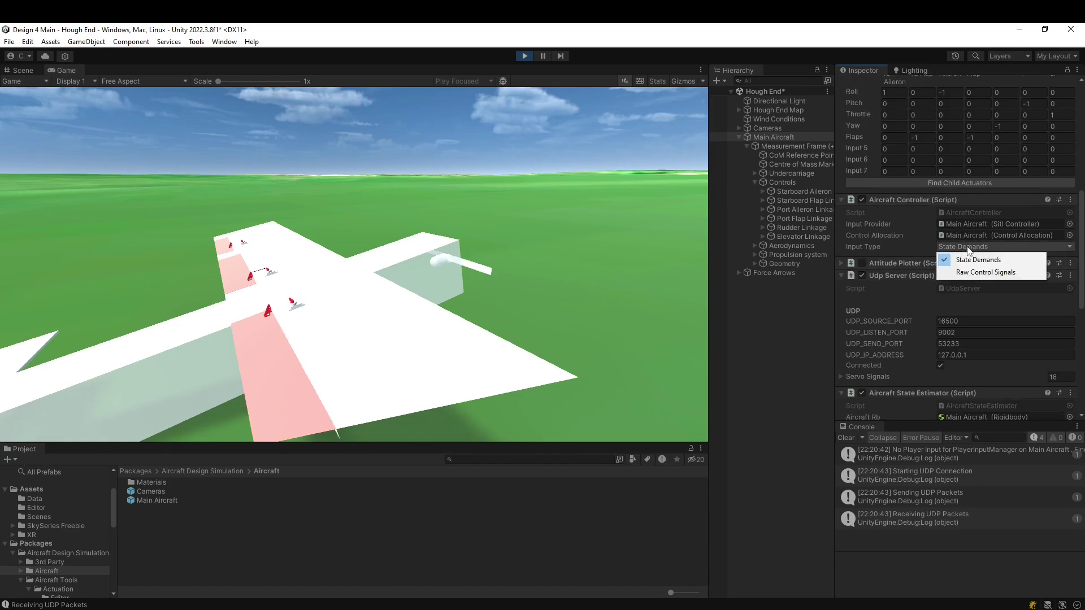
click(979, 274)
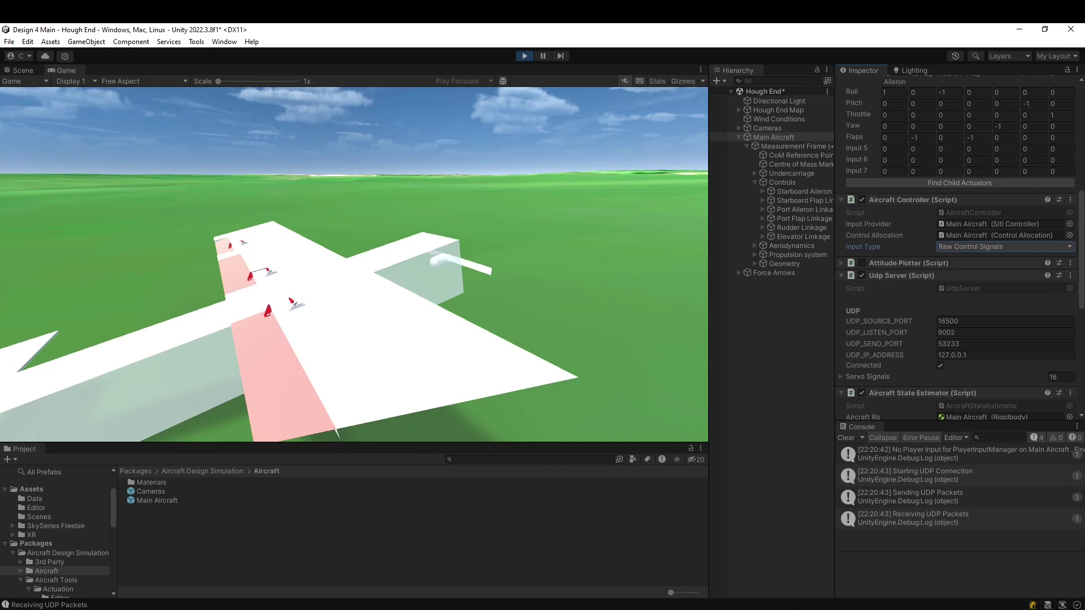
key(alt+Tab)
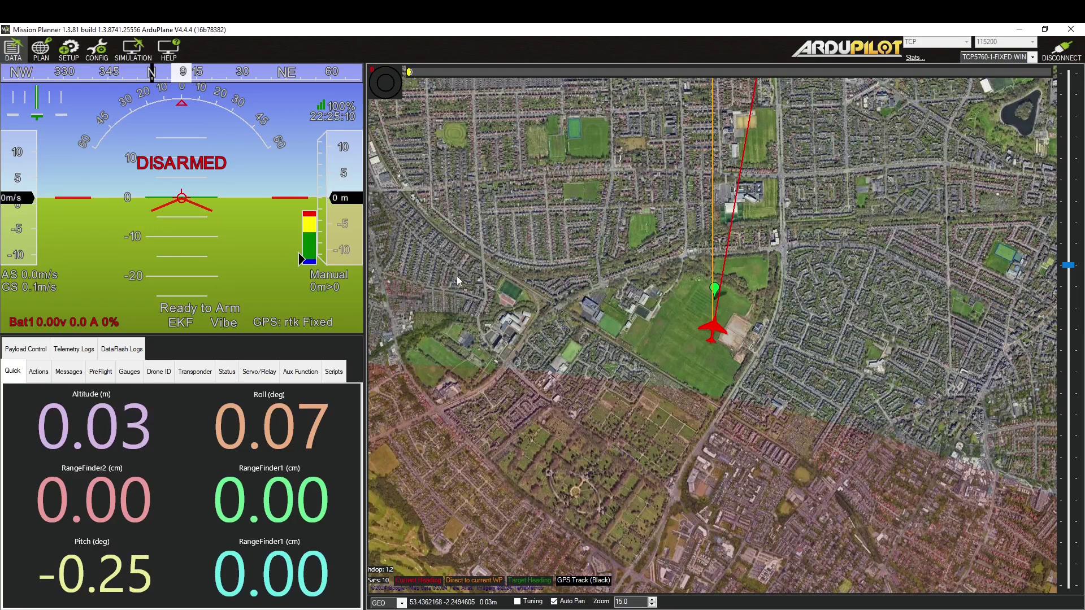
Open SETUP > Mandatory Hardware > Servo Output to show the servo channel functions
click(68, 50)
click(43, 88)
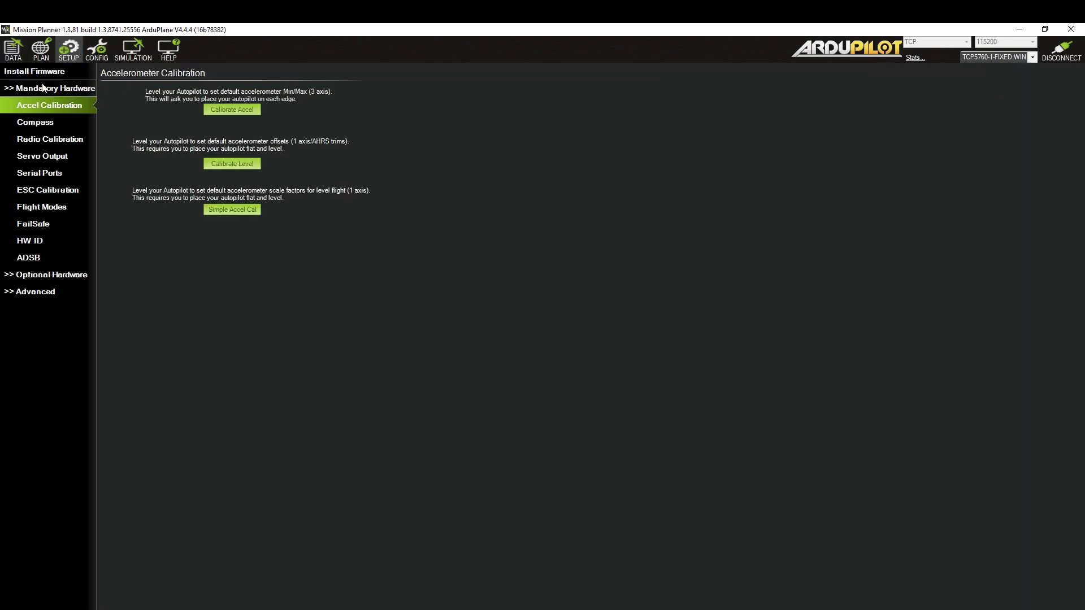
click(42, 86)
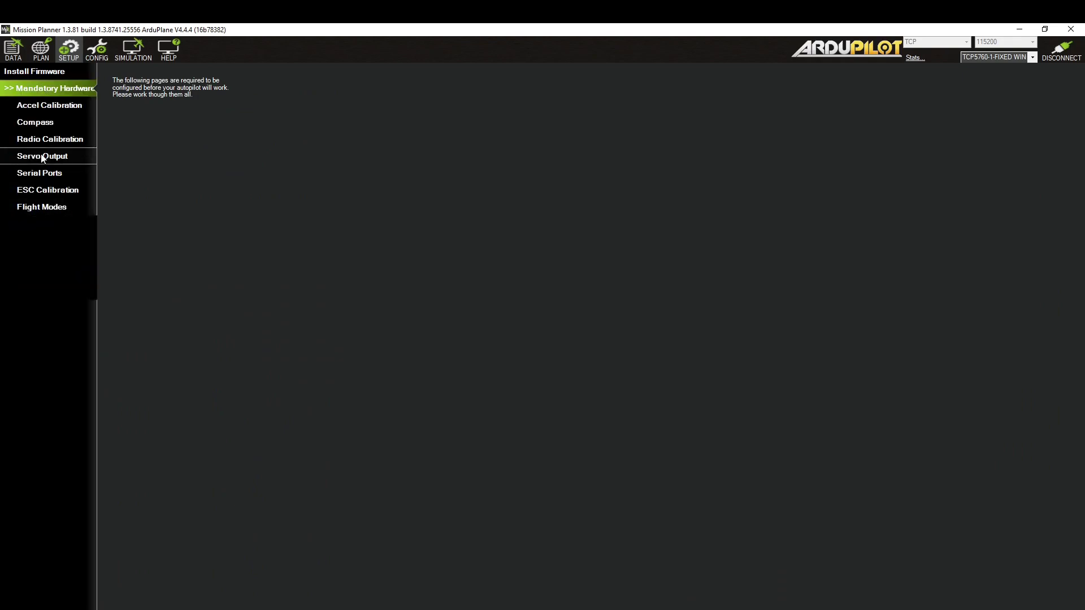
click(42, 156)
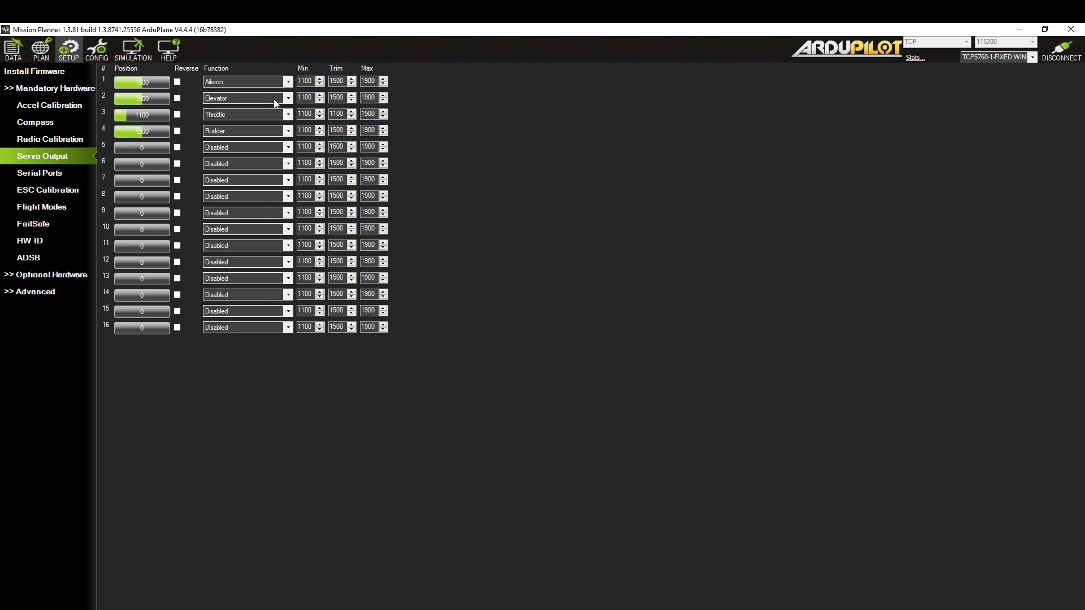
Tile Mission Planner on the left and Unity on the right, widening the Inspector
double_click(322, 33)
drag(370, 54, 5, 42)
click(651, 148)
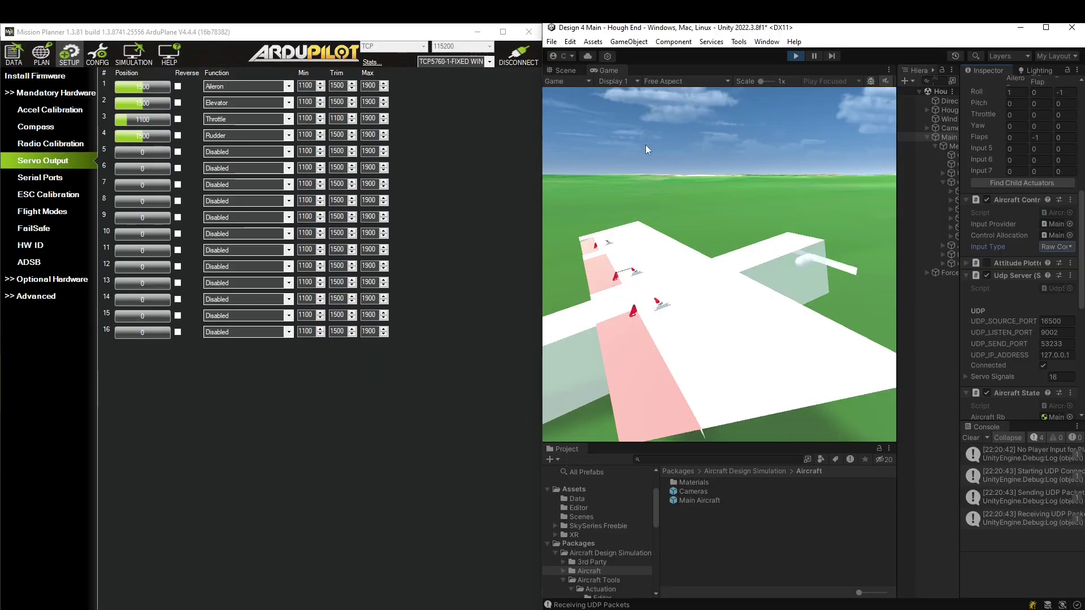
drag(945, 210, 741, 210)
scroll(887, 286, up, 8)
scroll(887, 286, up, 2)
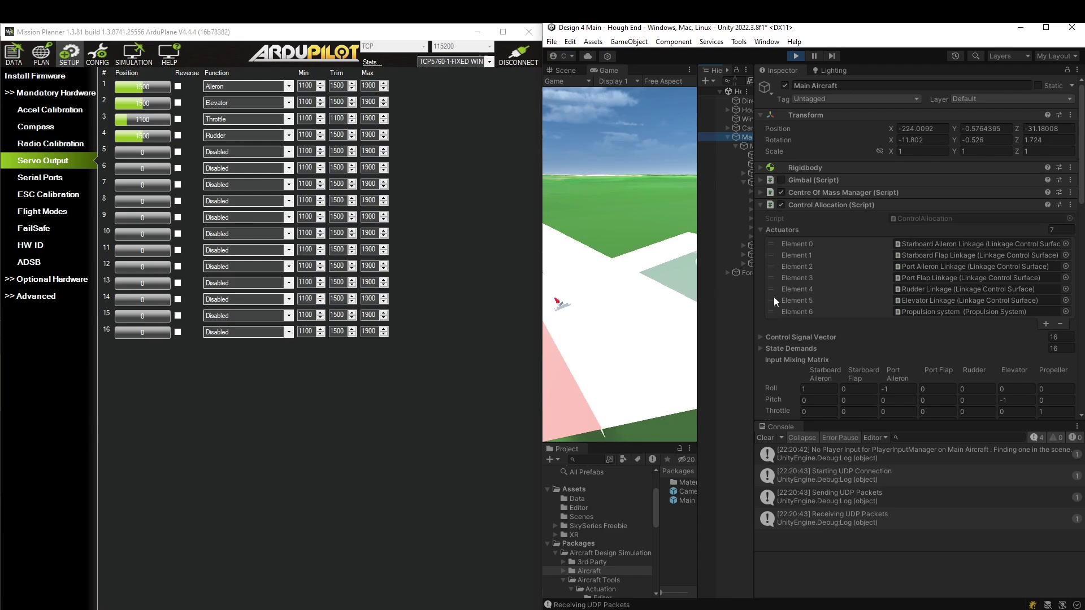
Move Elevator, Propulsion system and Rudder Linkage to actuator positions 2, 3 and 4
drag(770, 301, 769, 259)
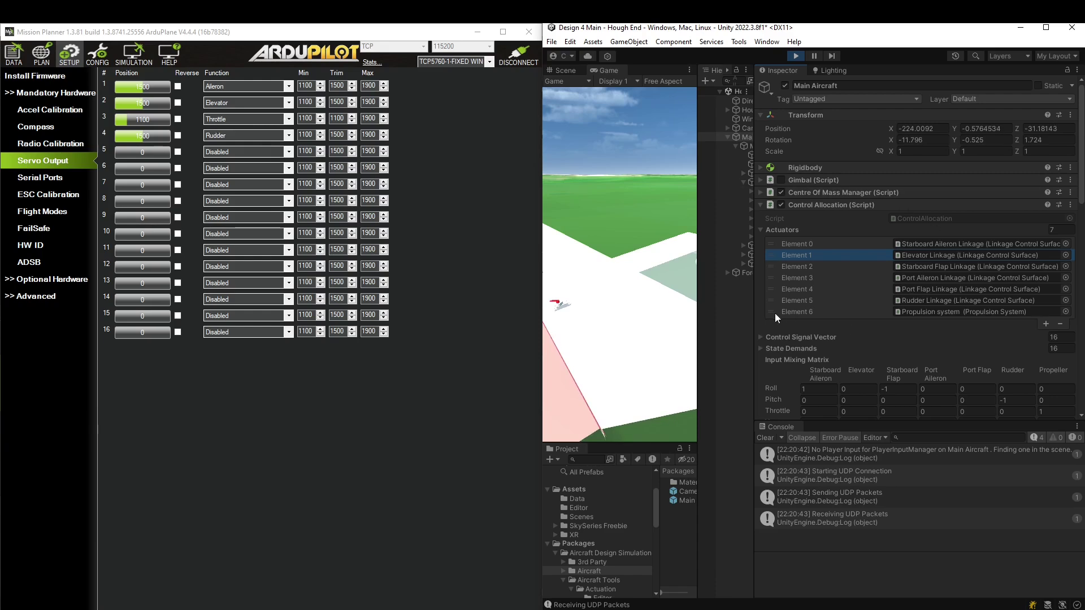
drag(771, 312, 769, 266)
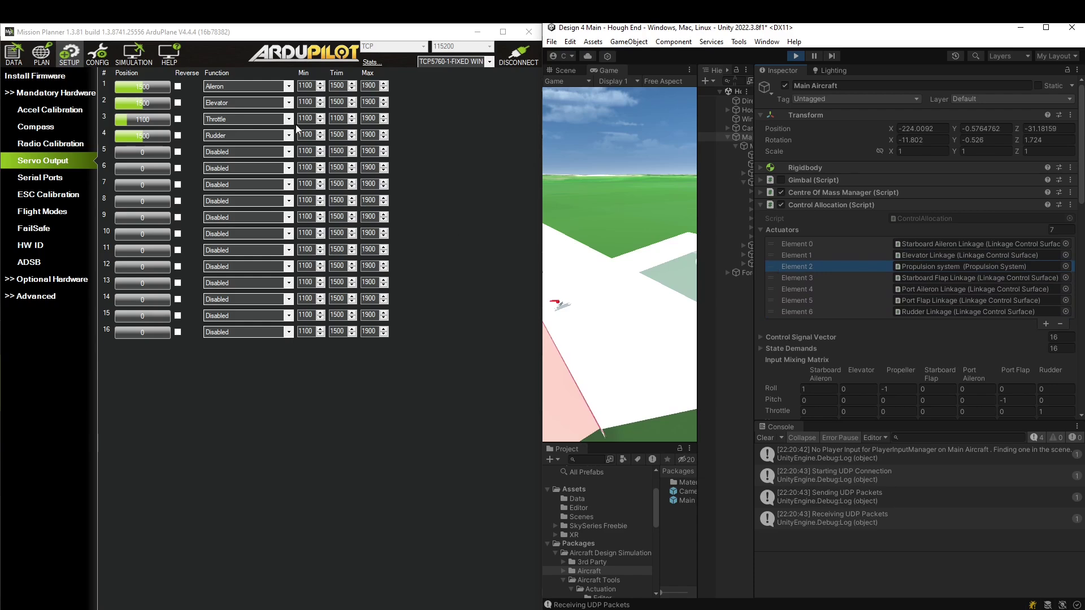
click(780, 312)
drag(772, 300, 770, 280)
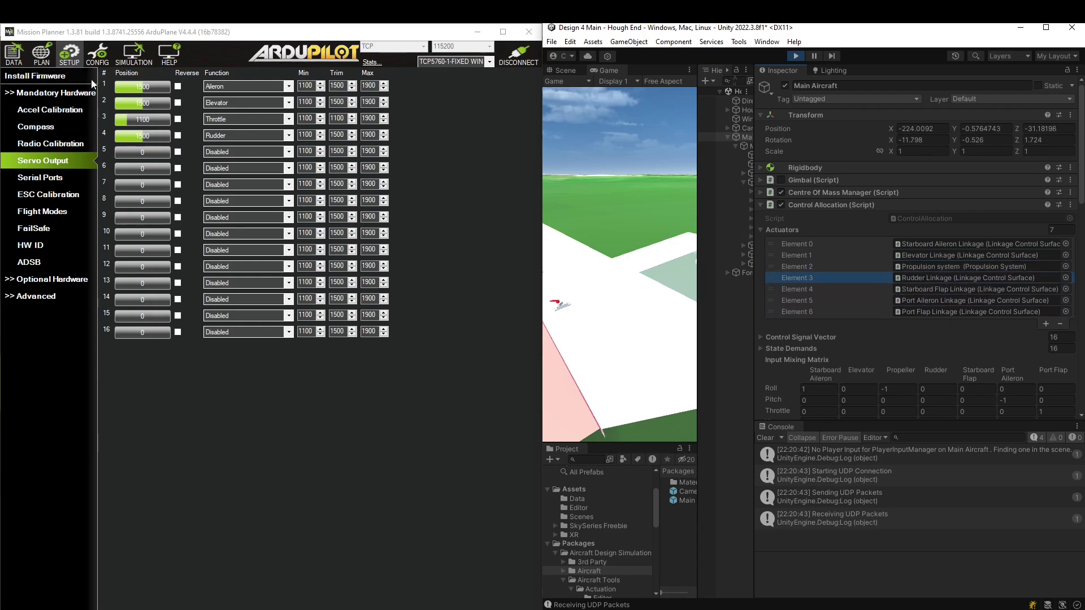
Set servo output 5 to Flap, 6 to Aileron with Reverse ticked, 7 to Flap
click(231, 150)
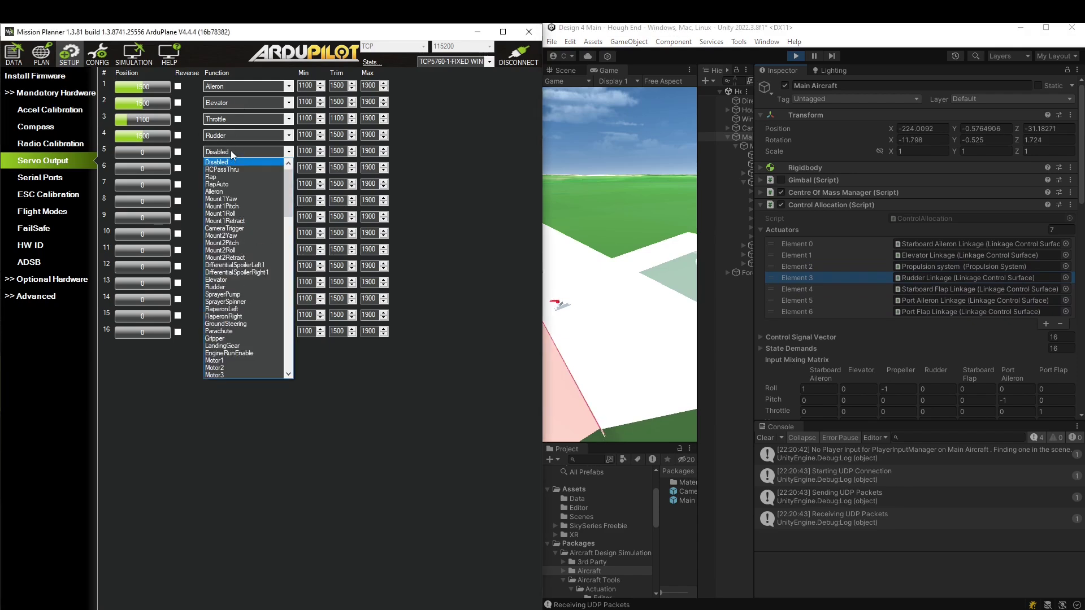
click(213, 176)
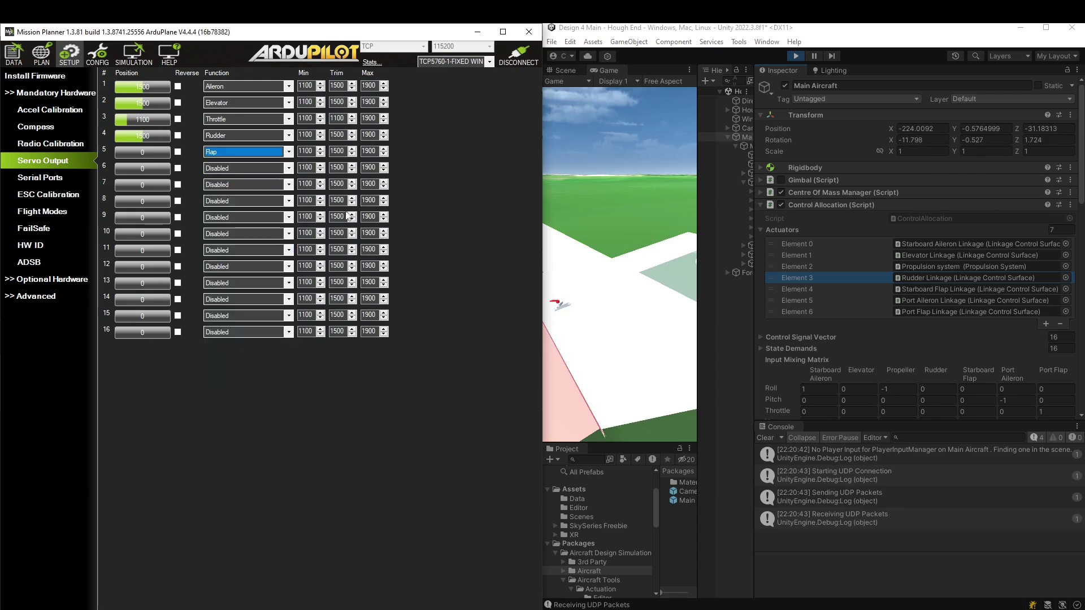
click(941, 290)
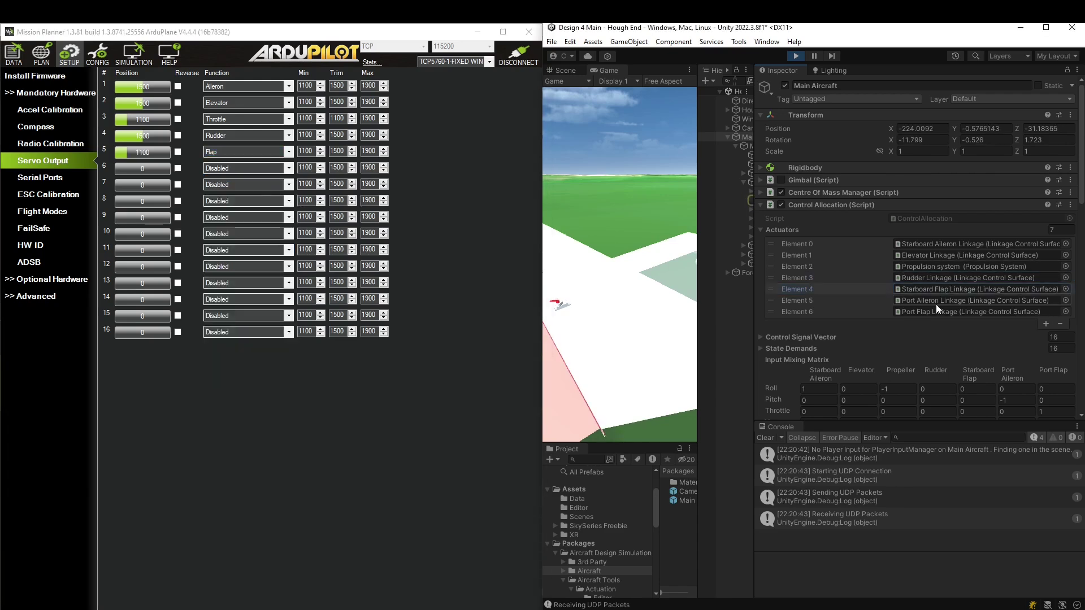
click(286, 168)
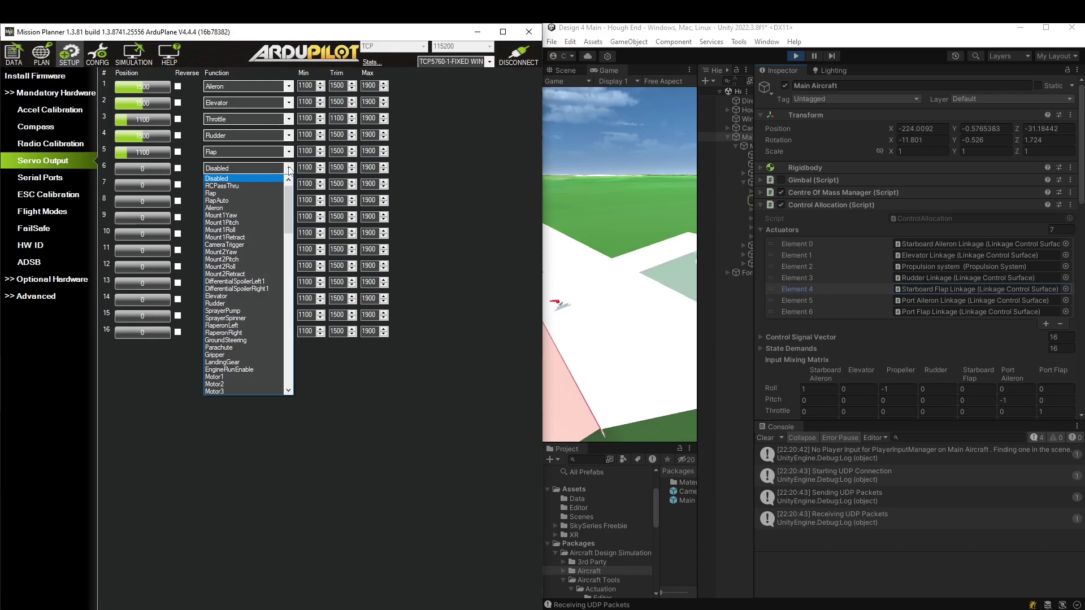
click(240, 209)
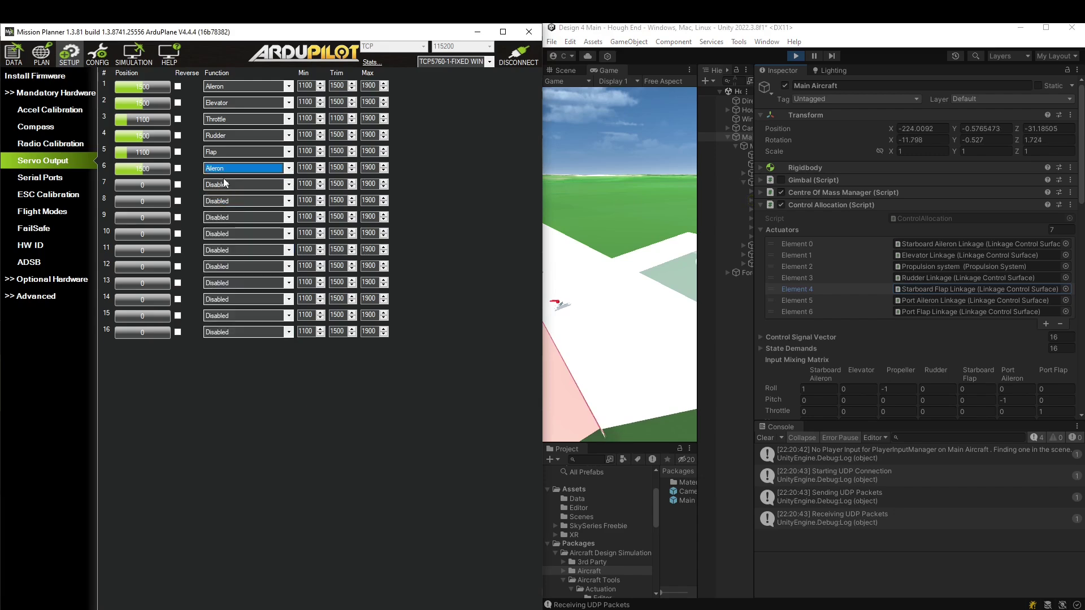
click(178, 169)
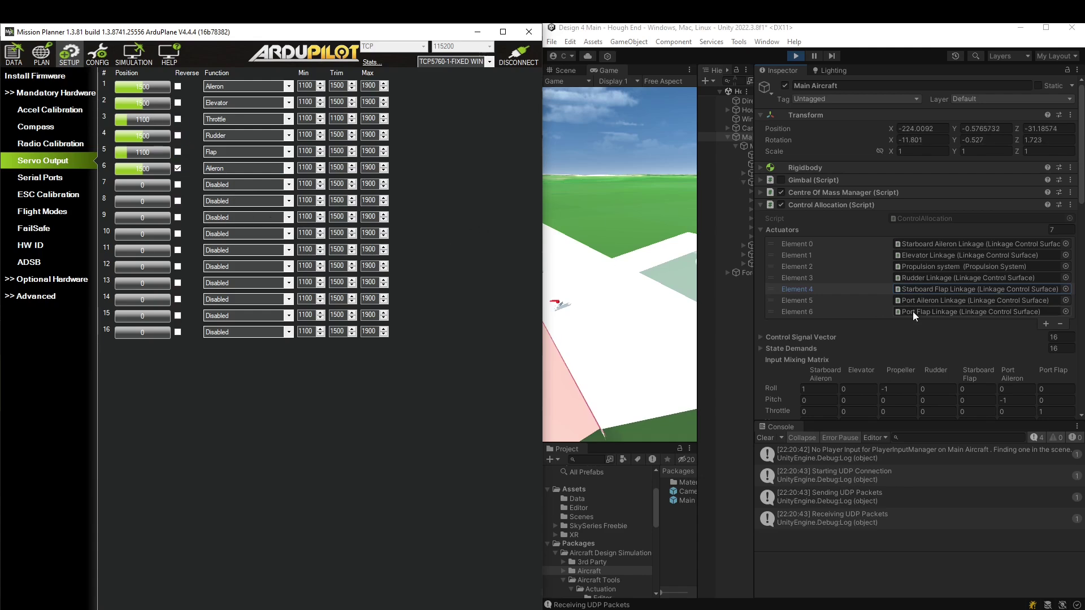
click(235, 184)
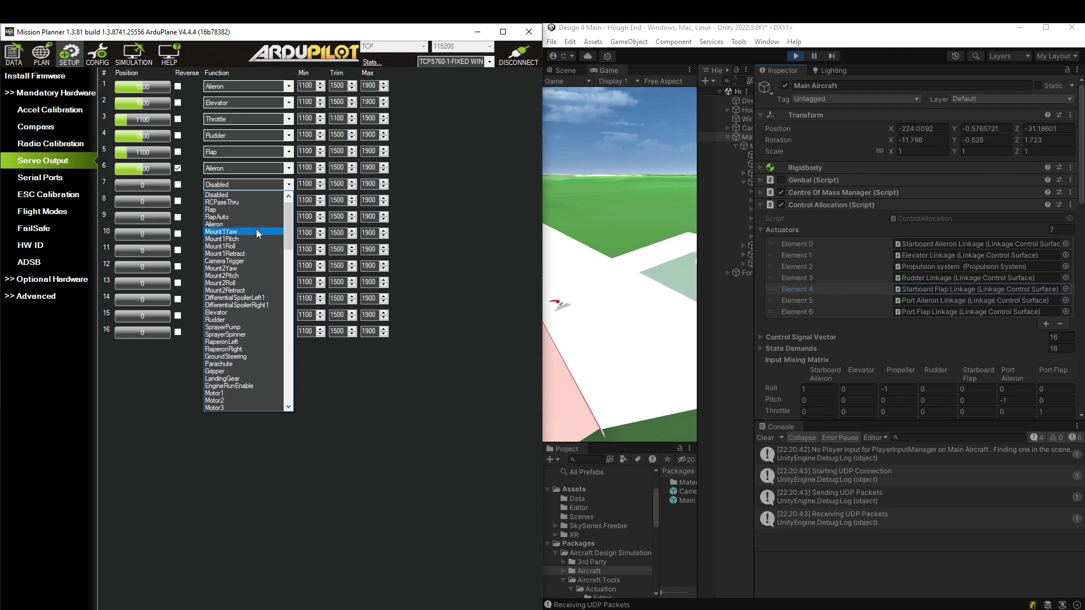
click(242, 209)
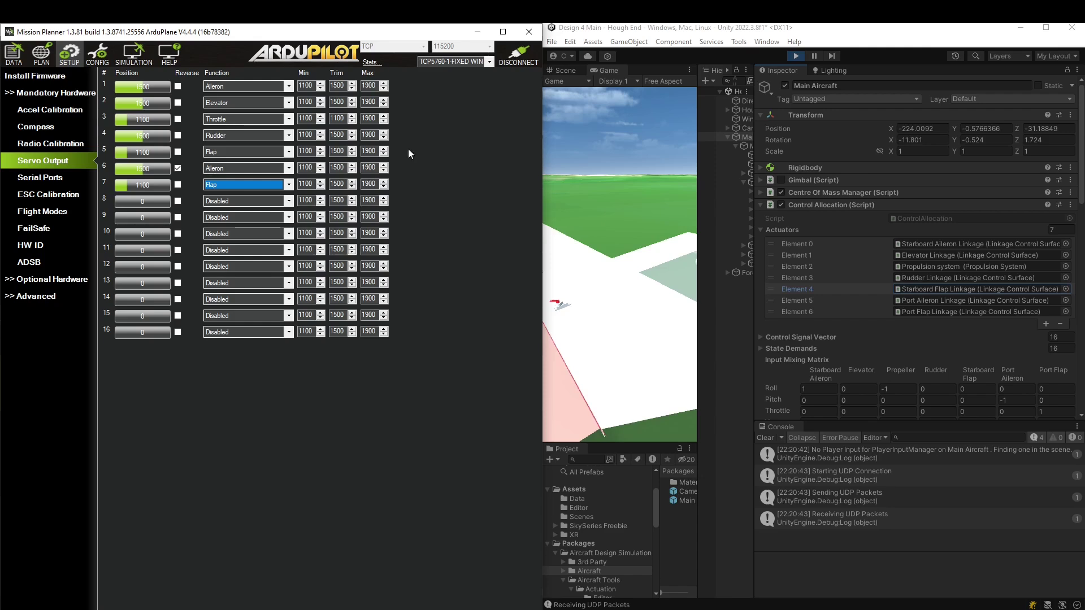
drag(314, 88, 292, 88)
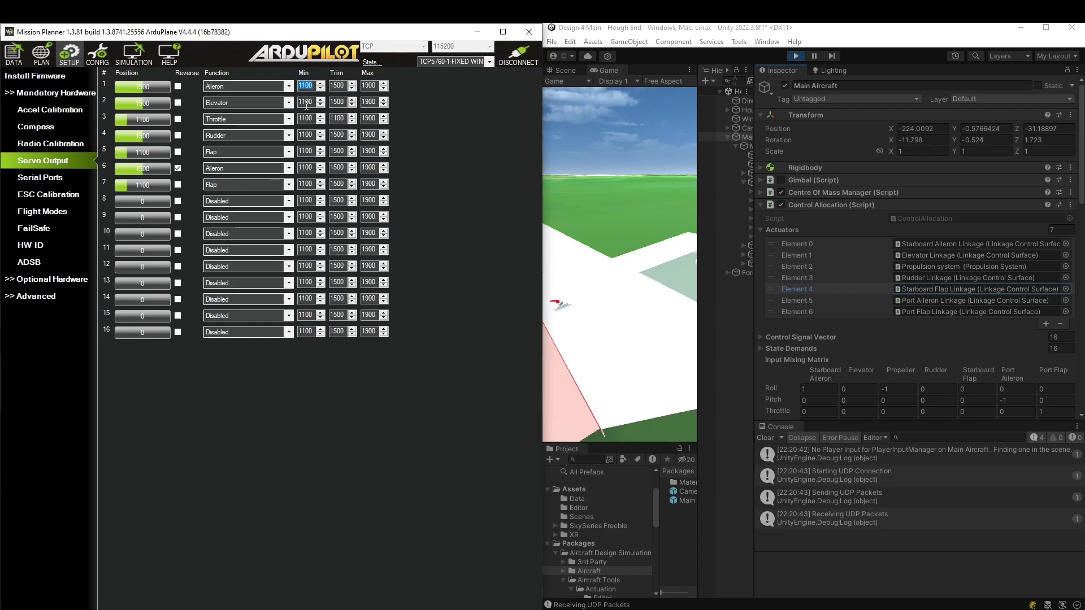
drag(375, 85, 360, 86)
click(370, 87)
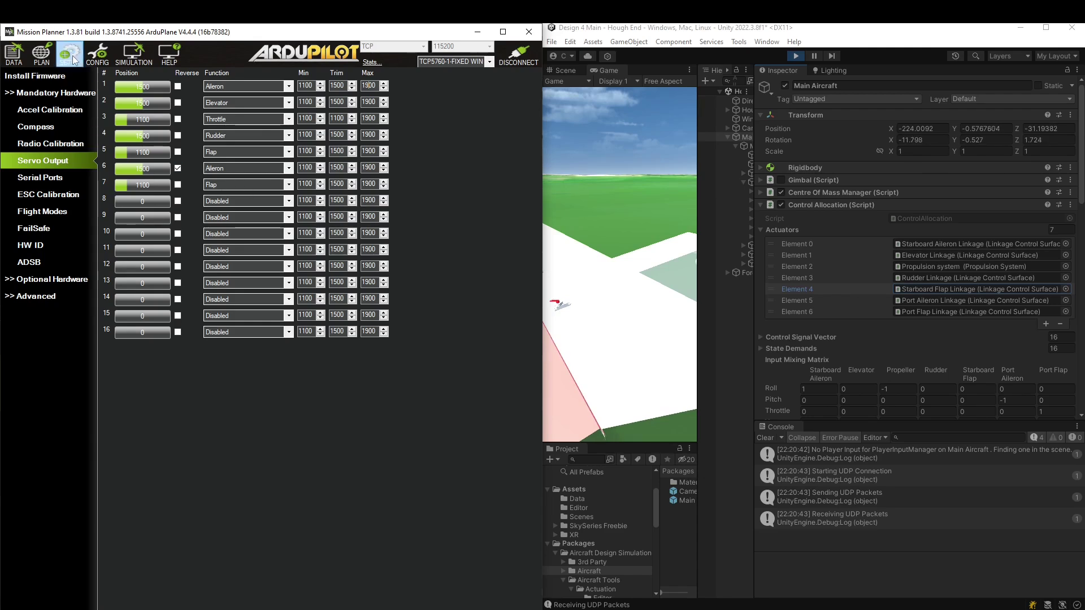
Return to the DATA view, switch Unity to chase camera, and arm the aircraft
click(14, 54)
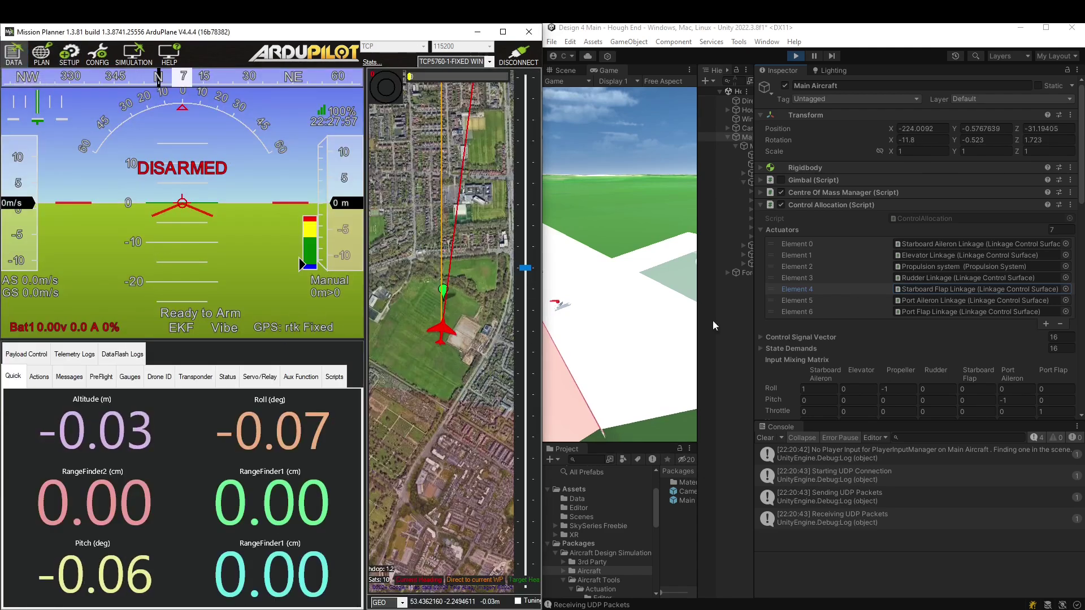
click(613, 308)
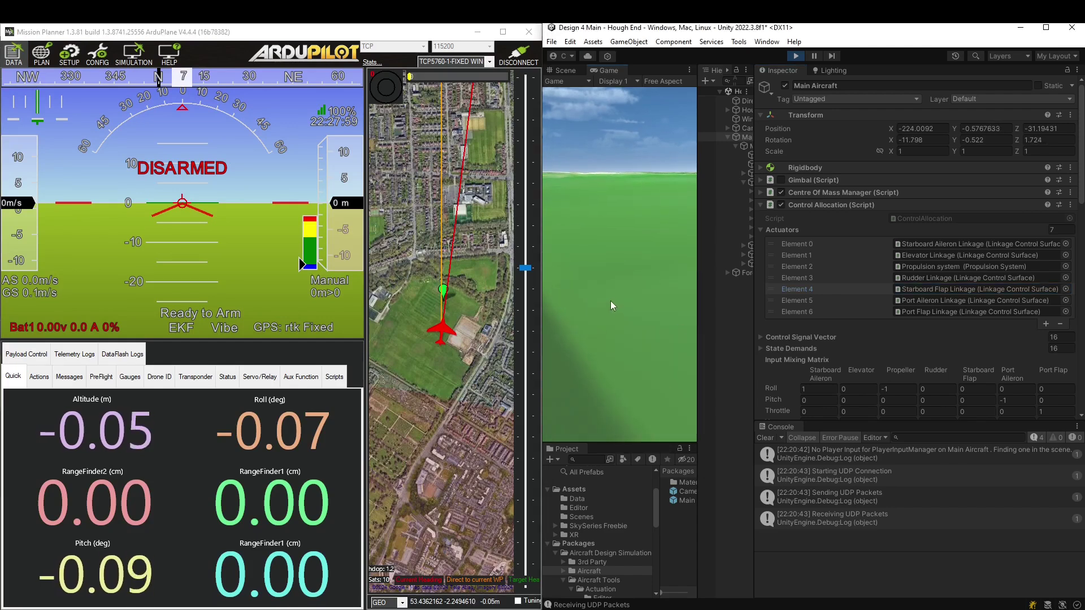
key(c)
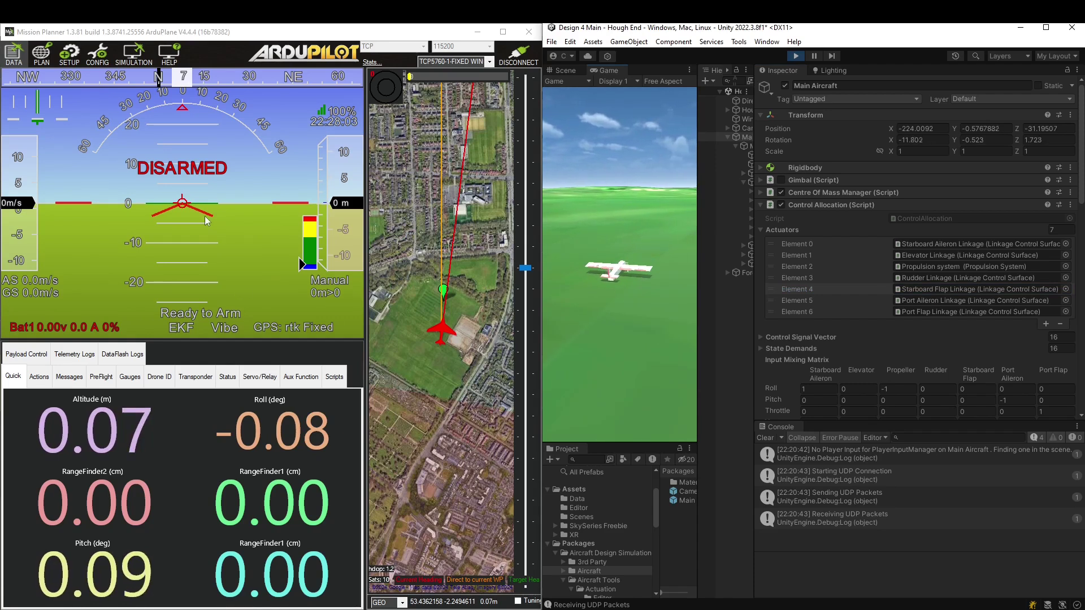
click(41, 378)
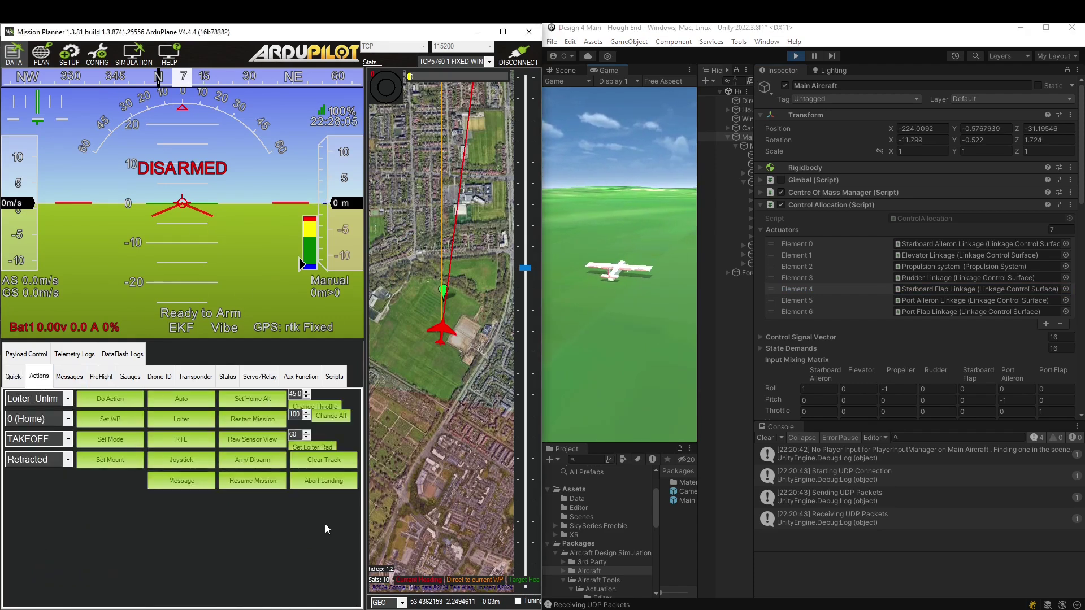
click(251, 460)
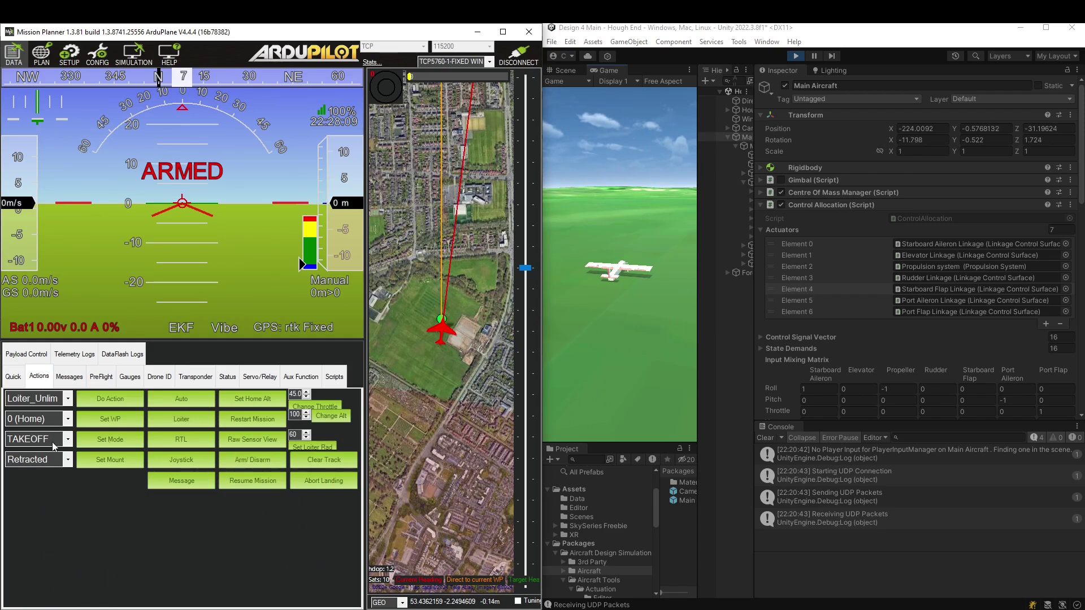
Switch the simulated ArduPlane to TAKEOFF mode and let it climb, reaching about 21 m at 17 m/s
click(113, 446)
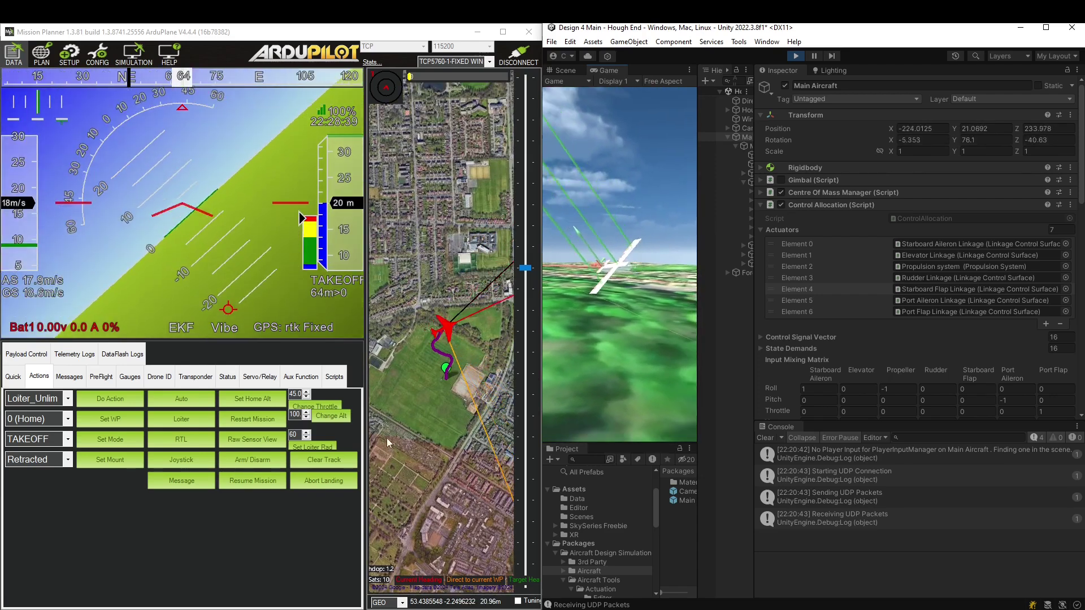
mouse_move(446, 375)
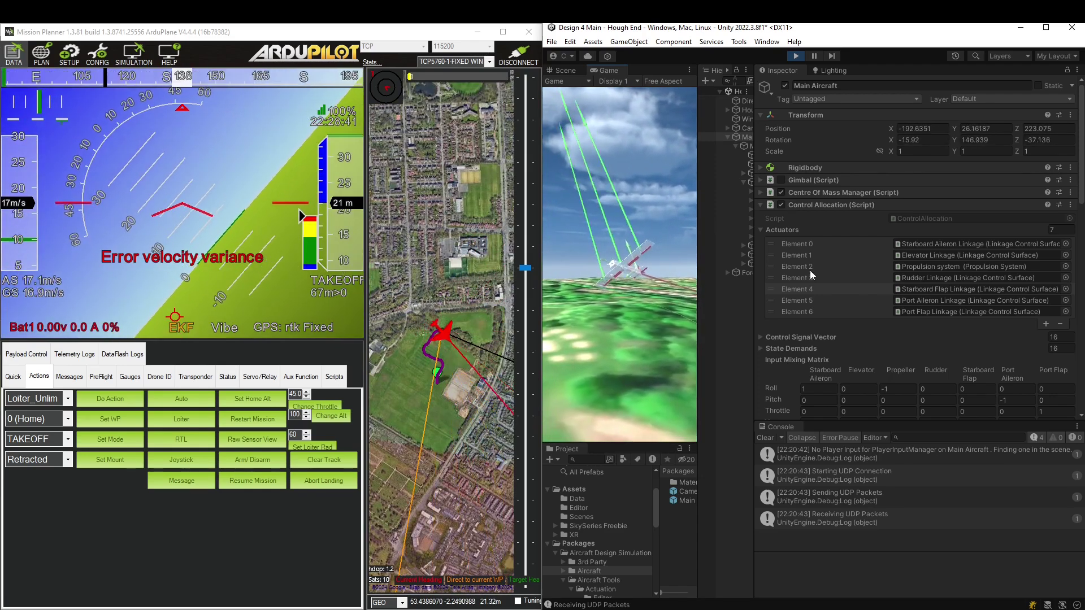